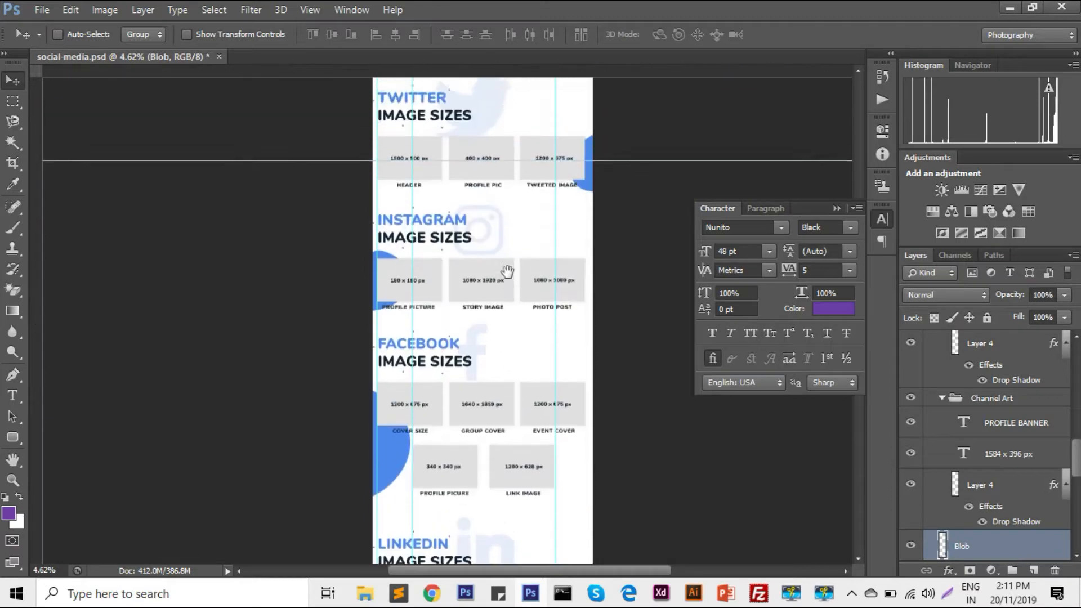
- Switch to PowerPoint and present the "Project Upload to Behance" slide full screen, leaving the slide show when finished
scroll(525, 326, "down", 5)
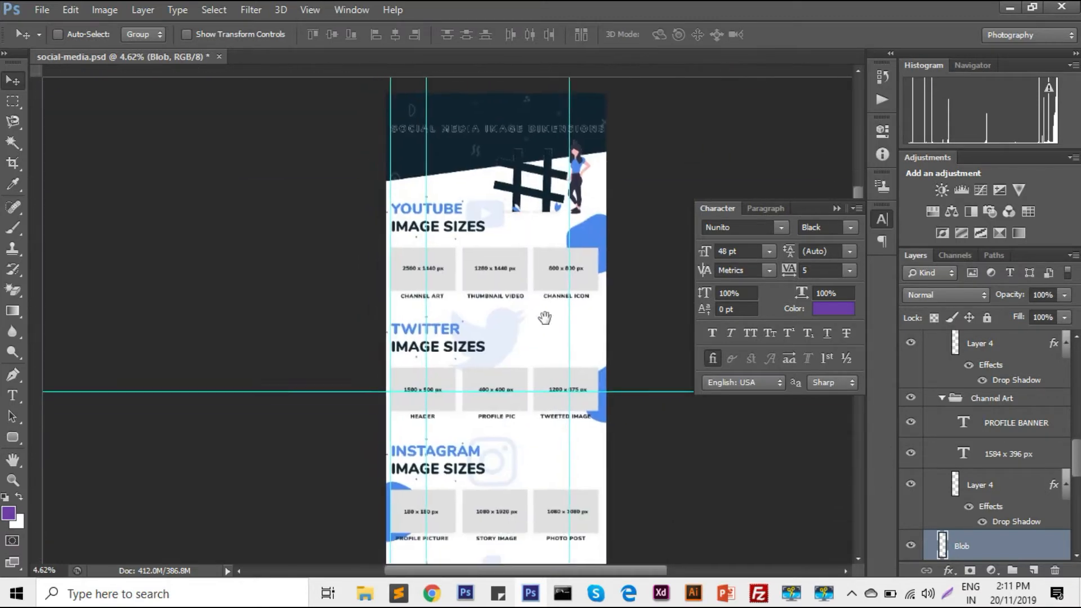
left_click(1009, 8)
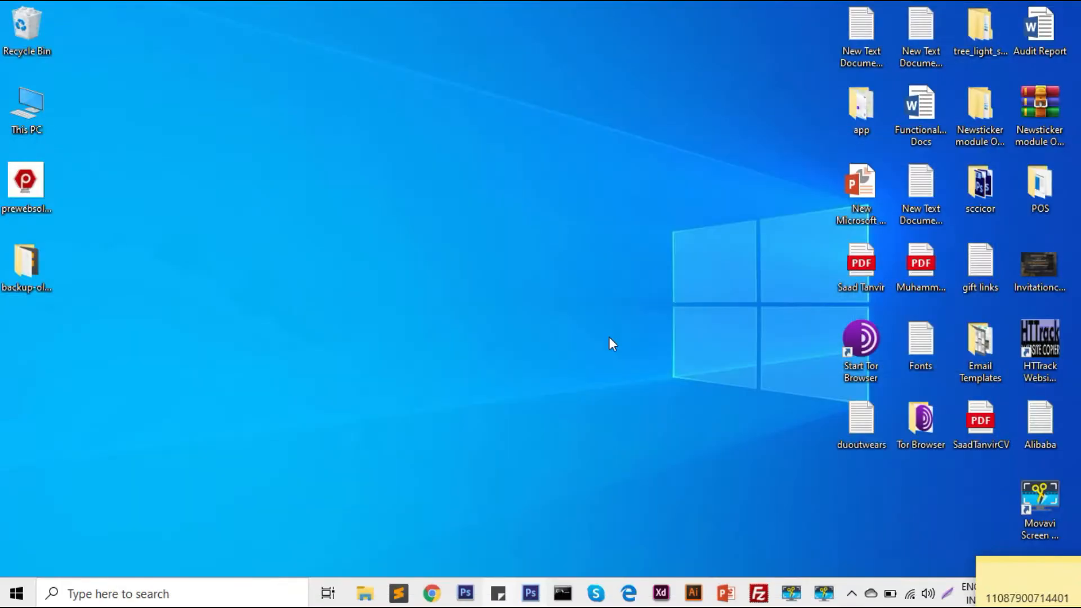
left_click(733, 595)
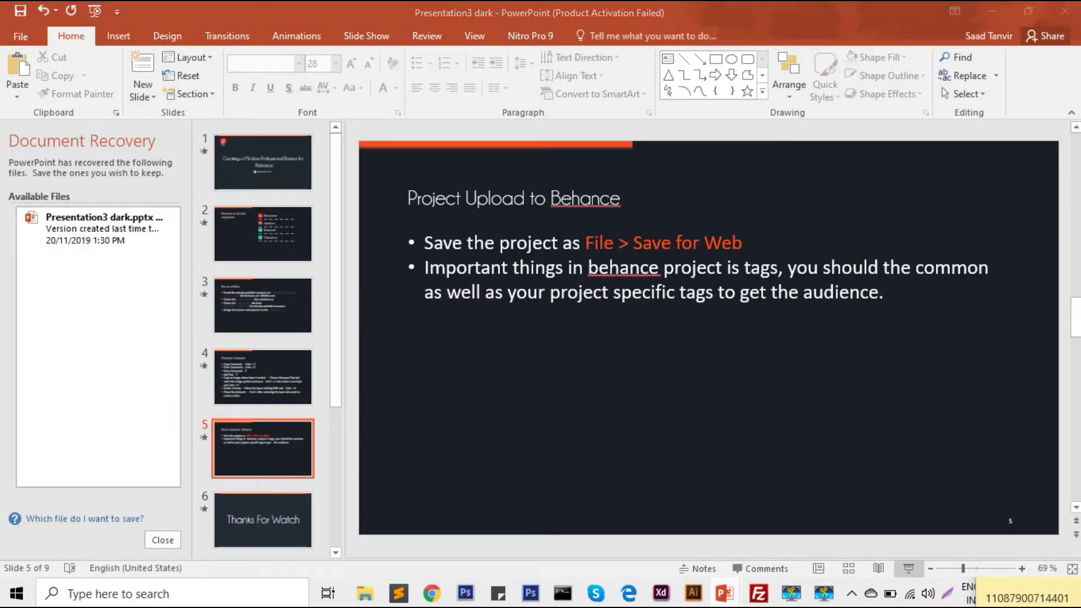
key("shift+F5")
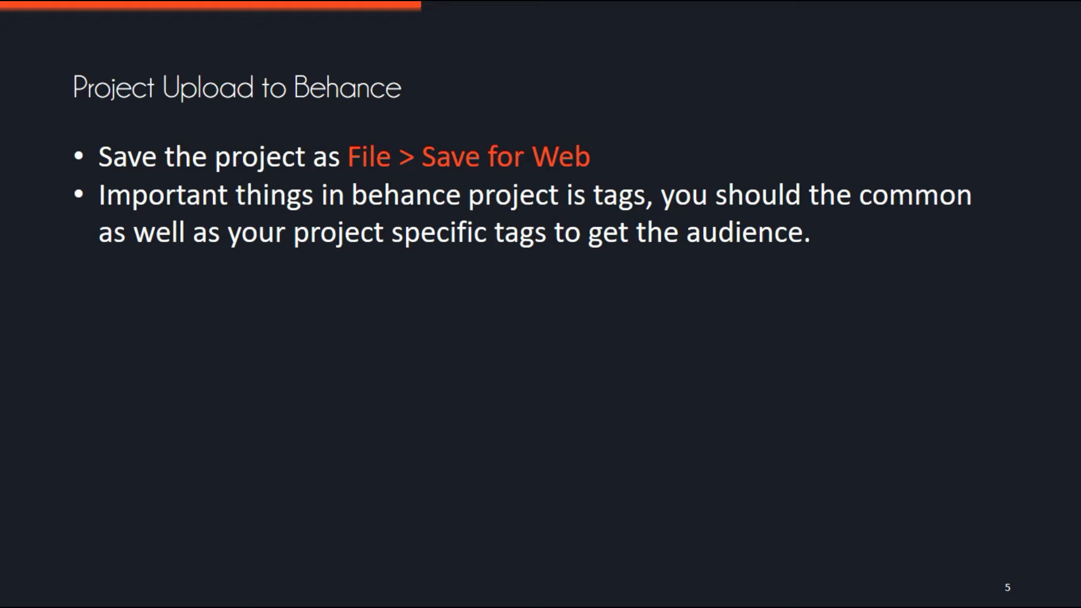
key("Escape")
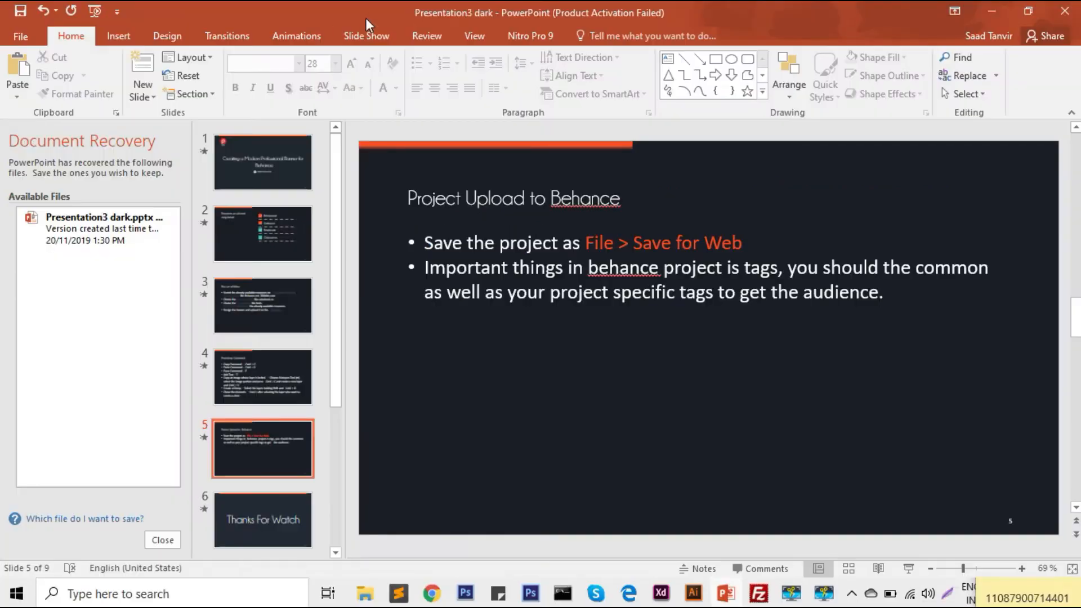
left_click(993, 12)
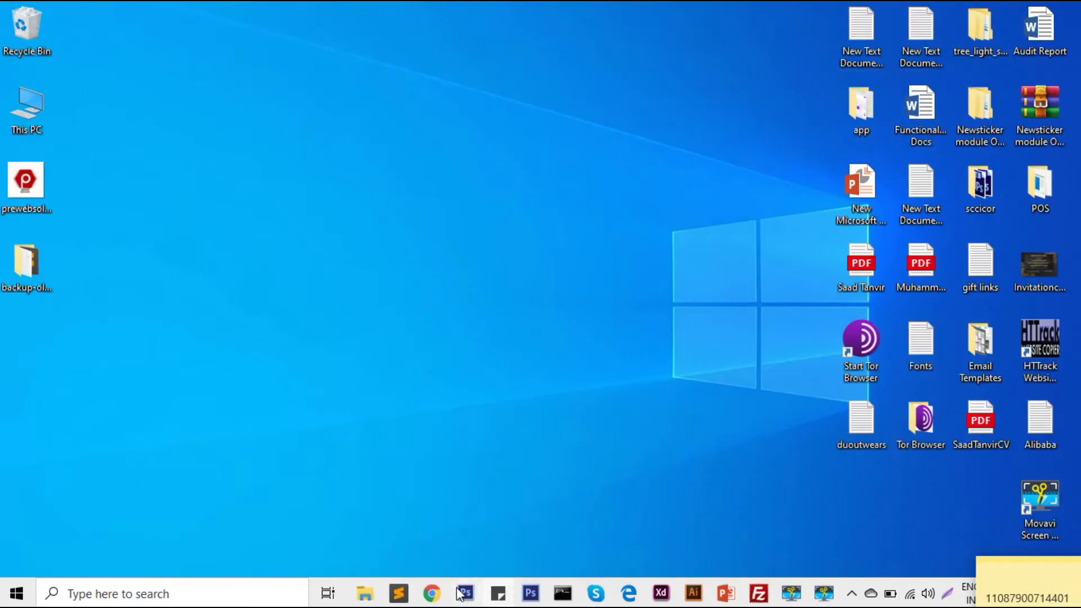
- Switch to Photoshop and try to export the social-media design with Save for Web
left_click(532, 592)
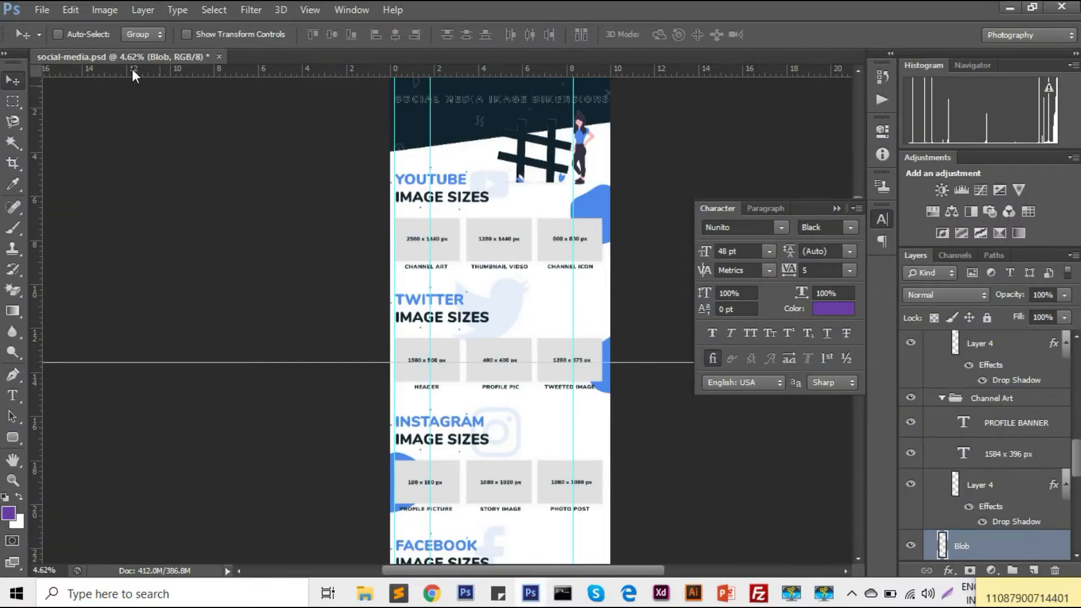
left_click(42, 10)
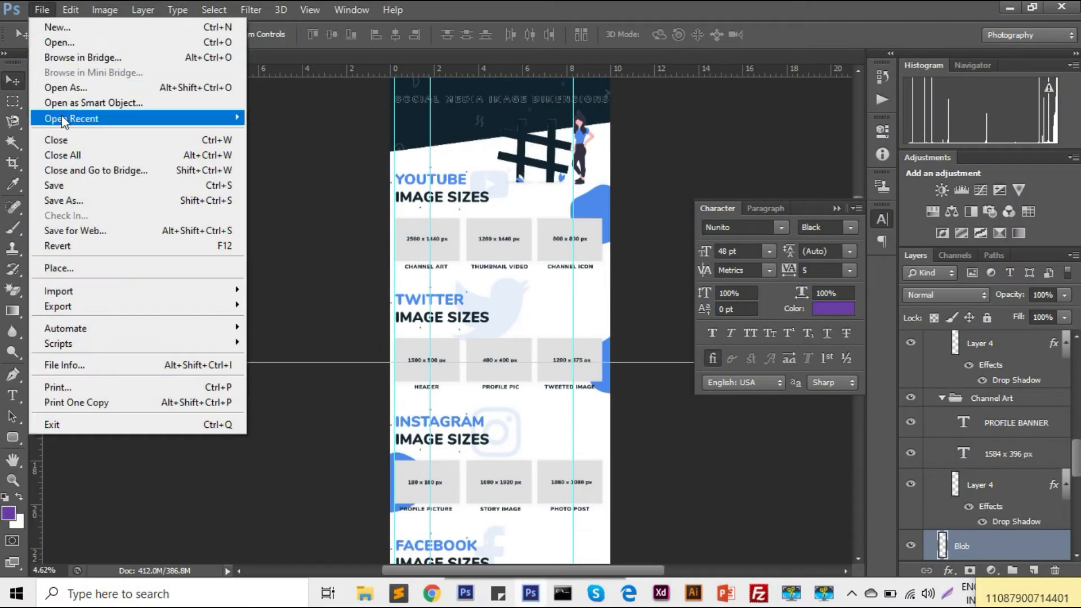
left_click(75, 201)
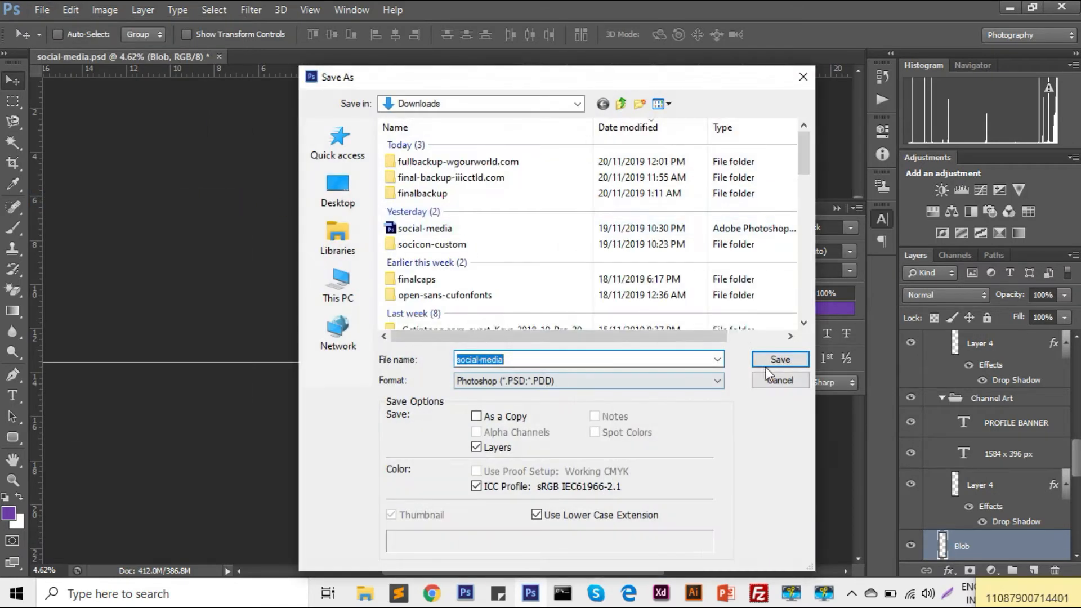
left_click(780, 361)
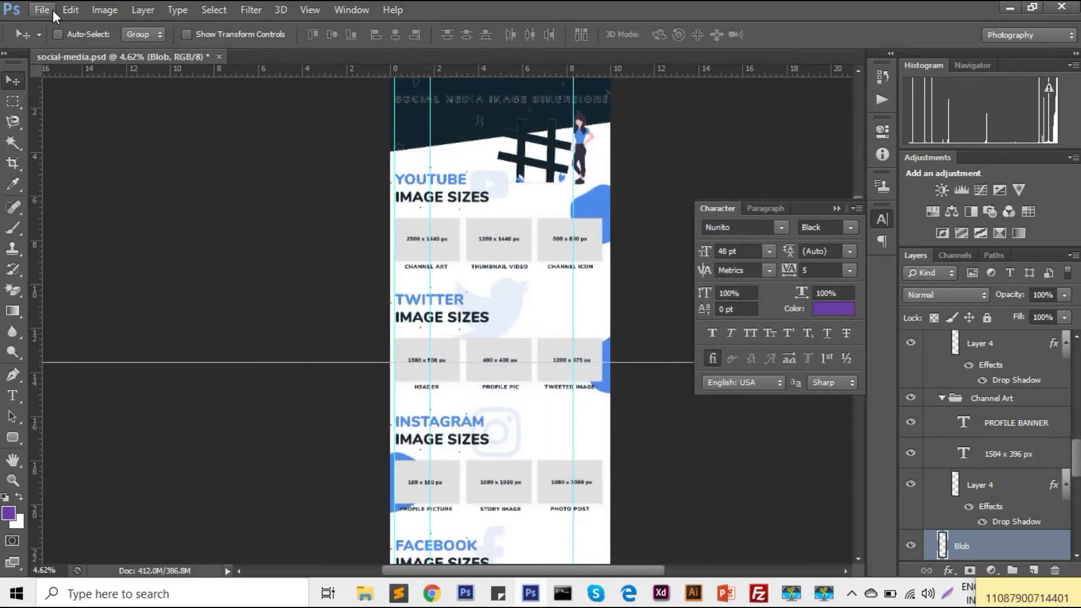
left_click(52, 9)
left_click(20, 231)
left_click(570, 351)
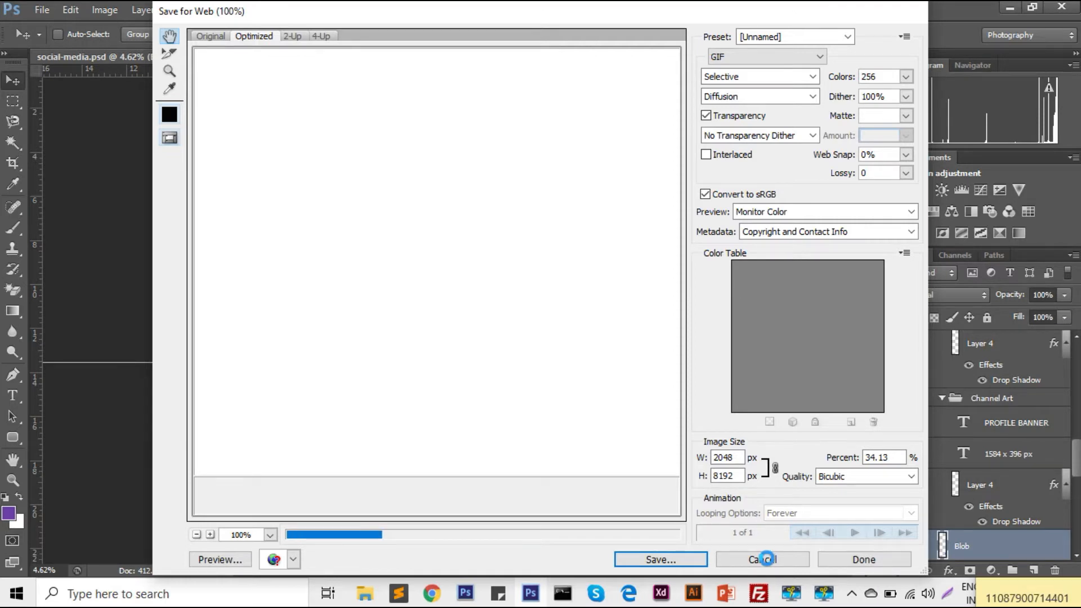
- Switch to Chrome and start a new project on Behance
left_click(431, 593)
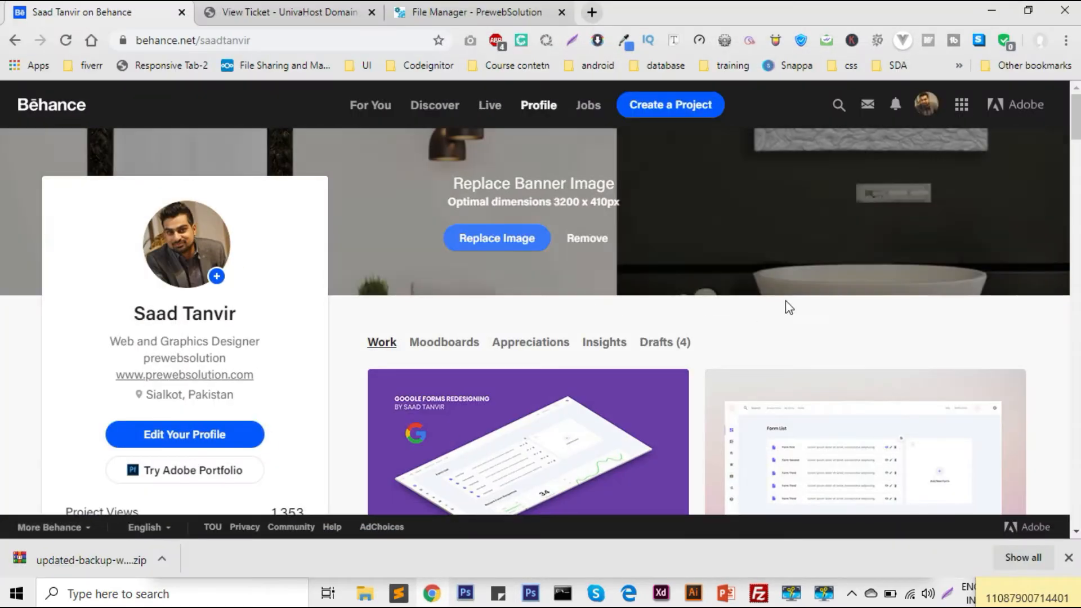
mouse_move(929, 104)
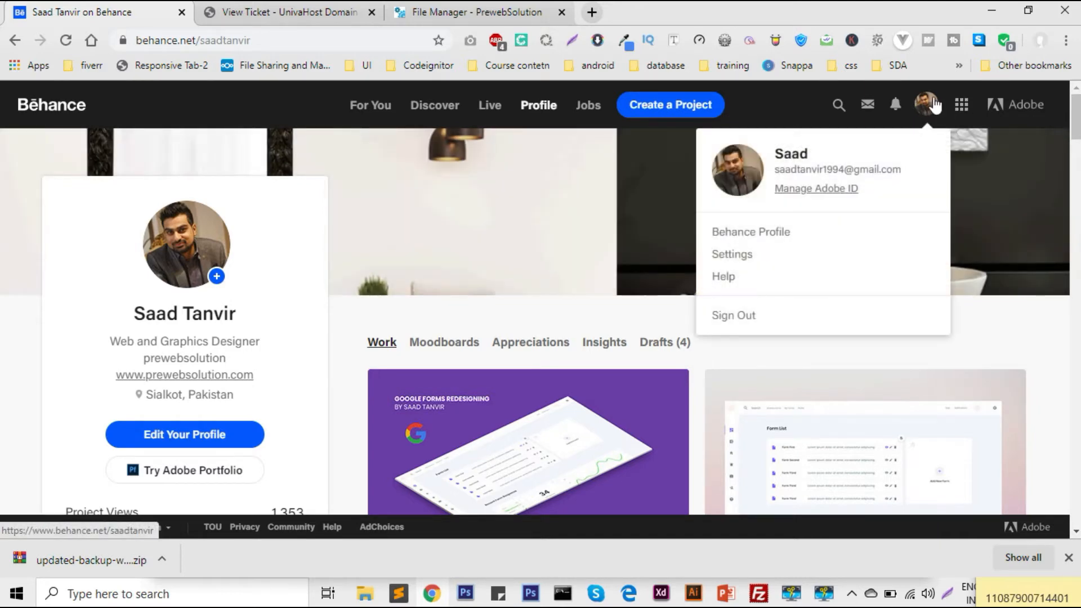
left_click(715, 110)
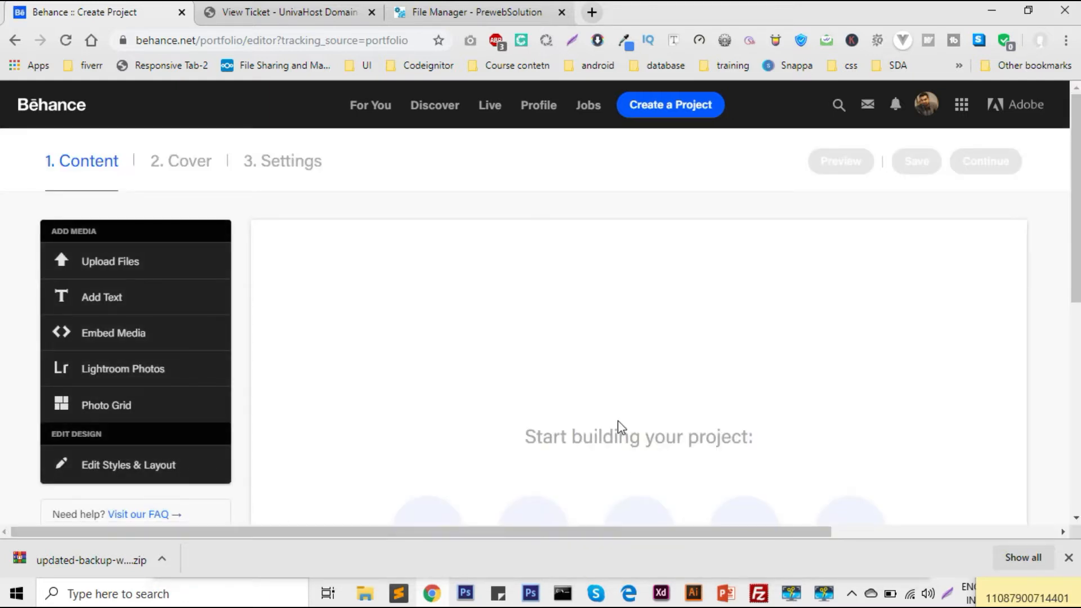
- Add a text block reading "Social Media Images Dimension" to the project and select its whole line
scroll(619, 428, "down", 3)
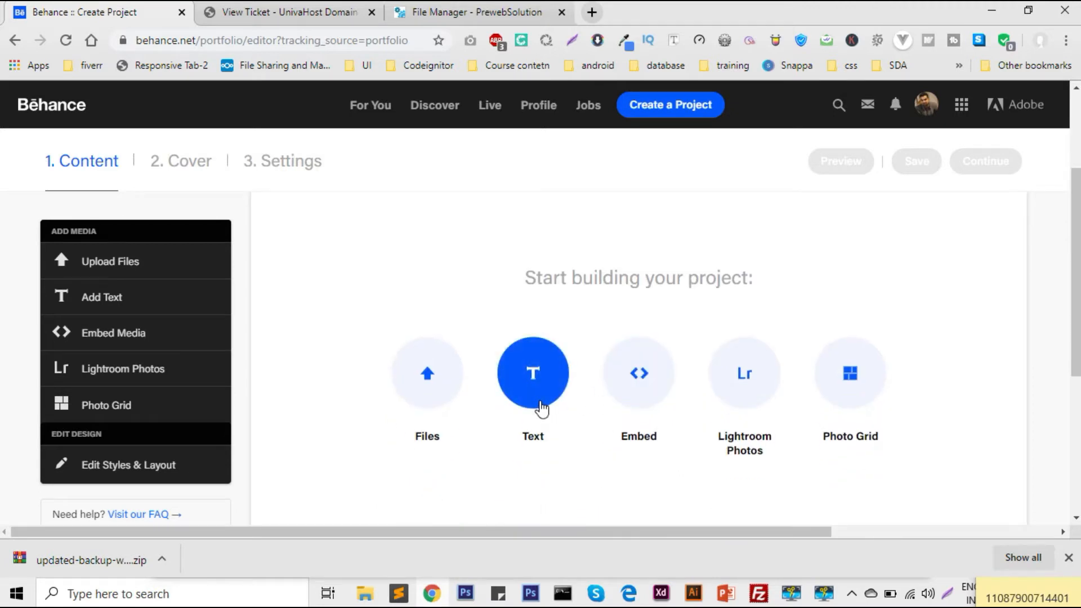
left_click(542, 395)
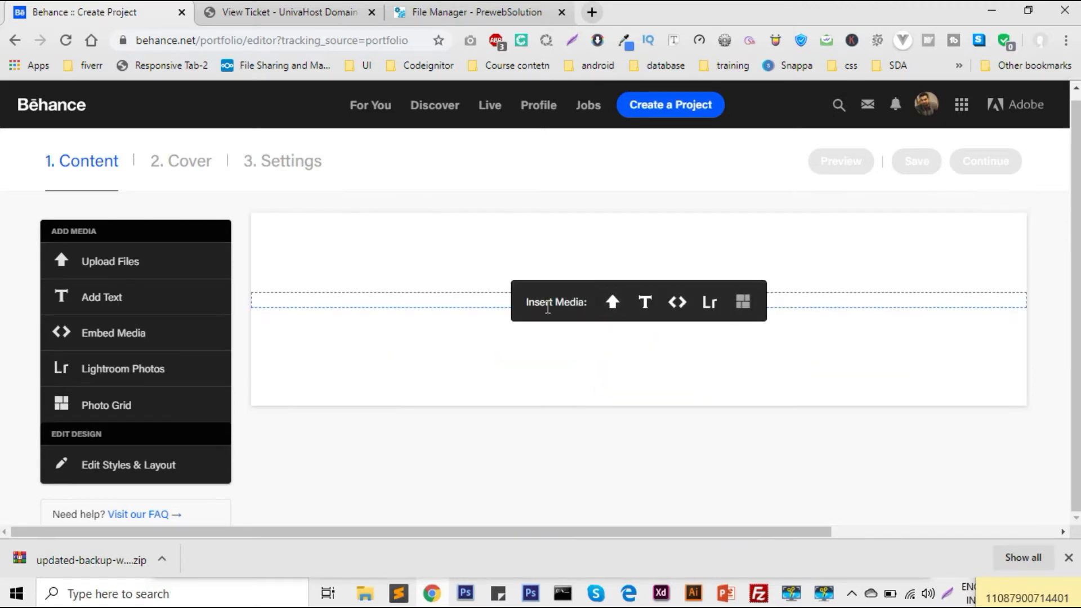
type("Social ")
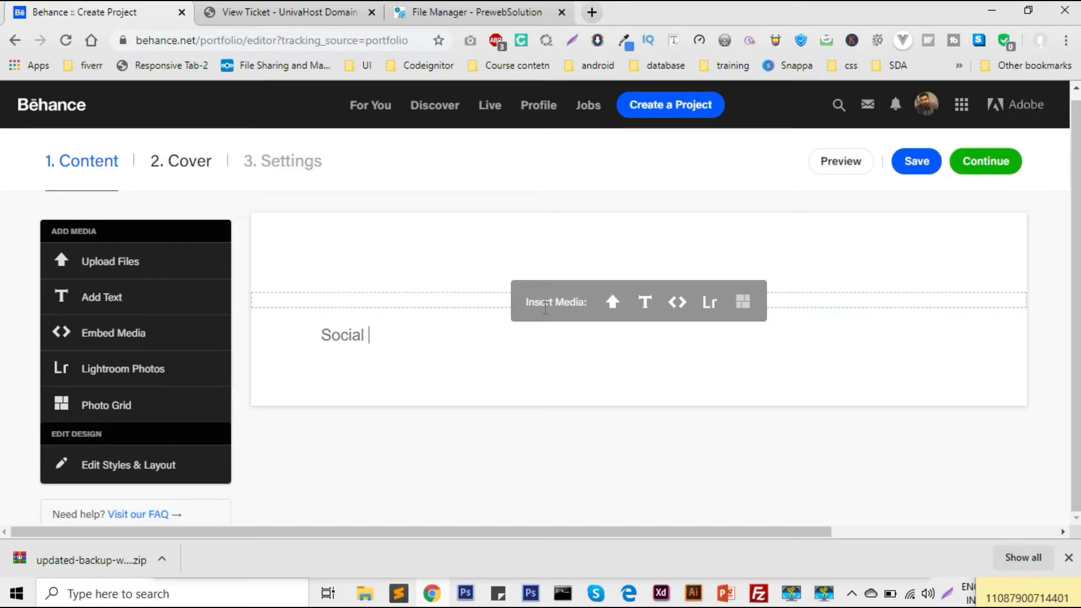
type("Media Images ")
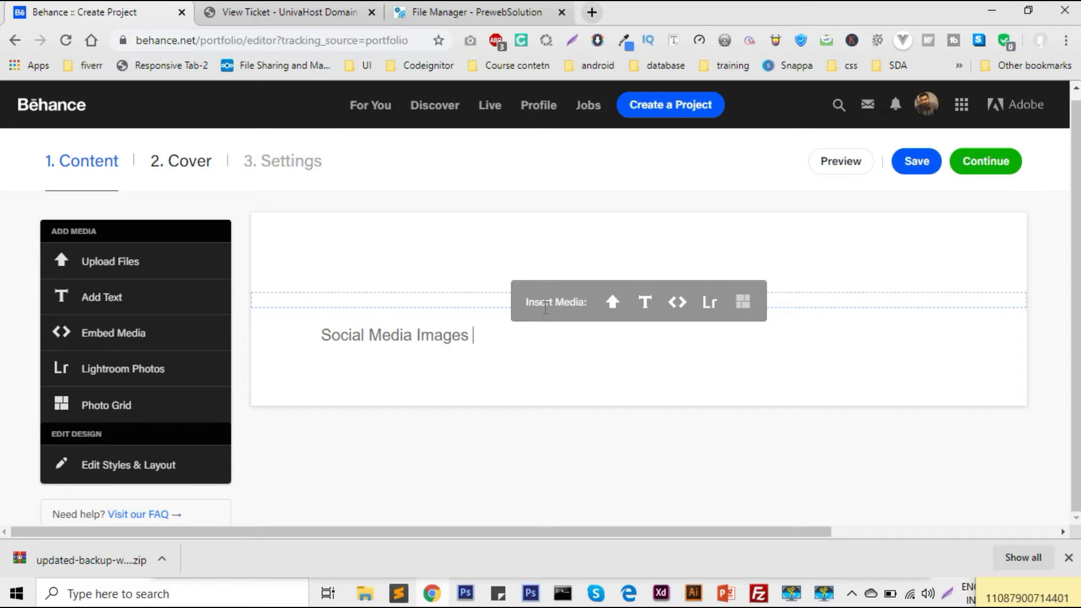
type("Dimension")
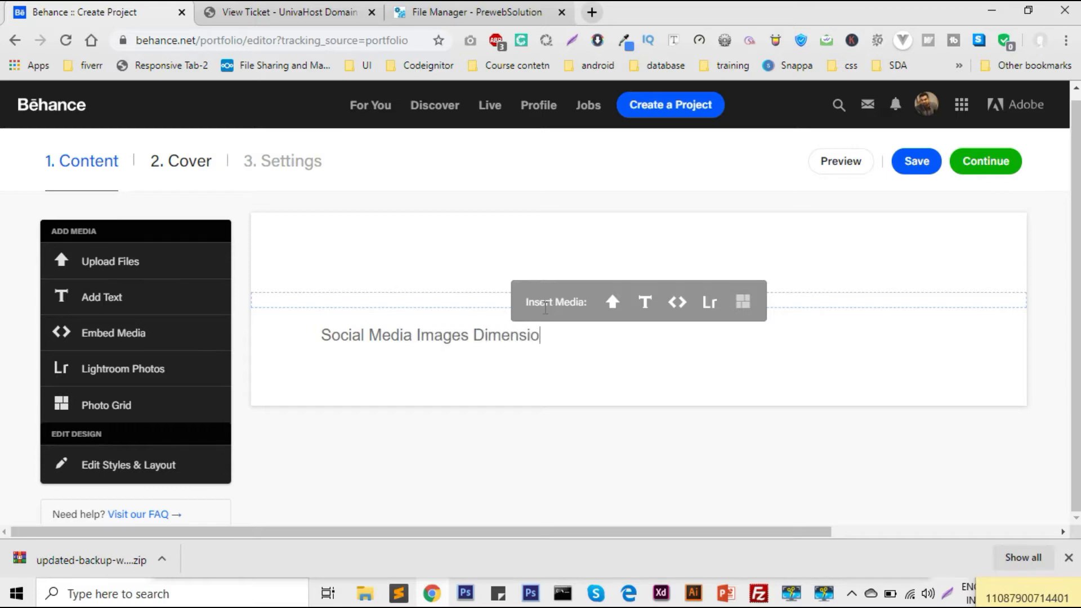
double_click(525, 338)
left_click(525, 337)
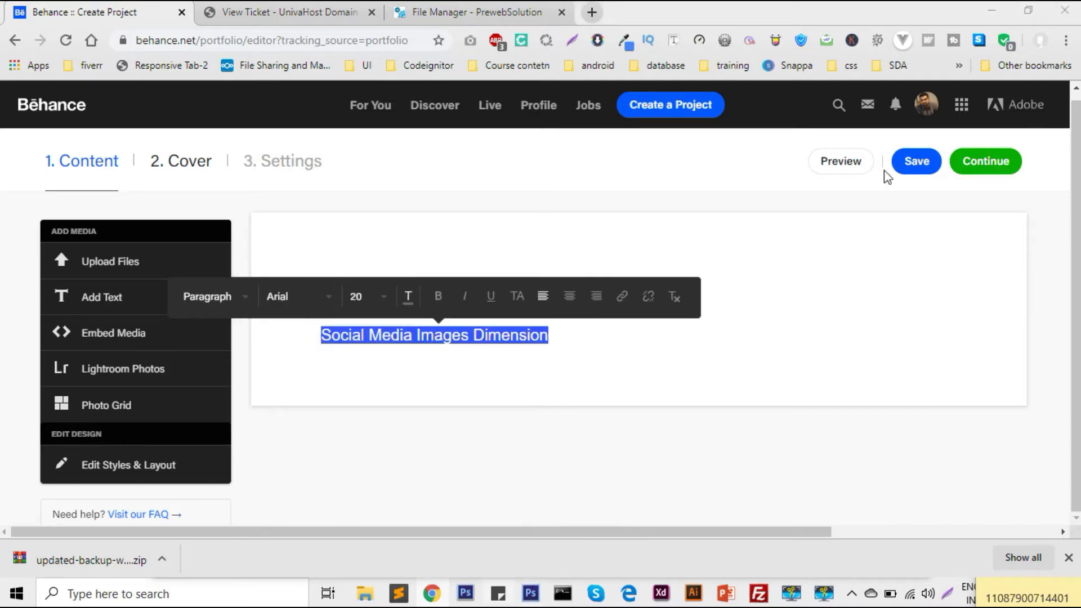
- Switch back to Photoshop and cancel the Save for Web export
left_click(992, 12)
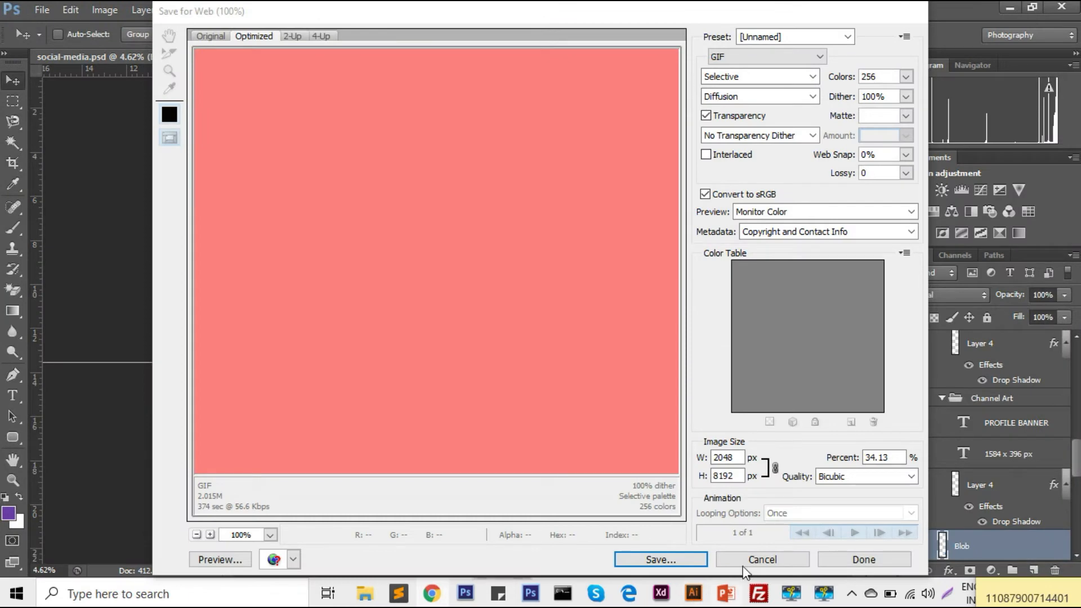
left_click(747, 563)
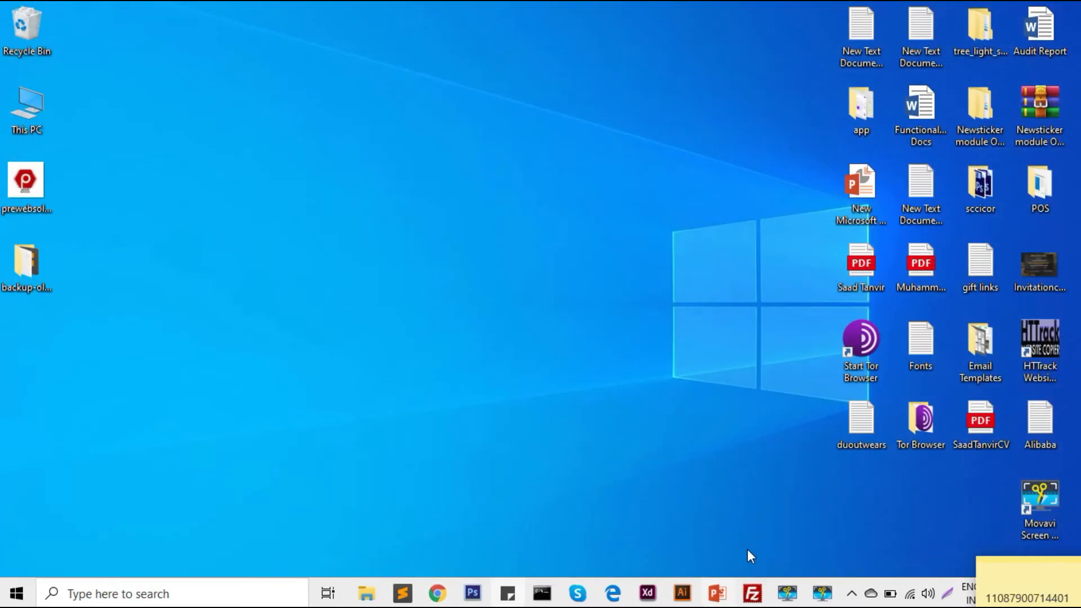
left_click(822, 591)
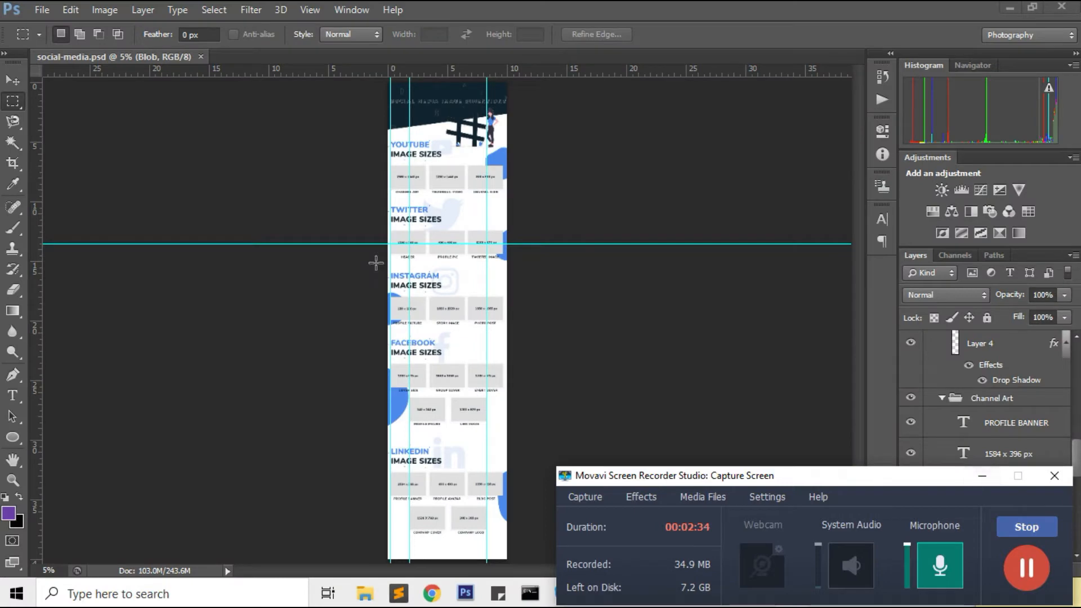
- Save a copy of the social-media design to the Desktop in JPEG format as social-media.jpg
left_click(43, 10)
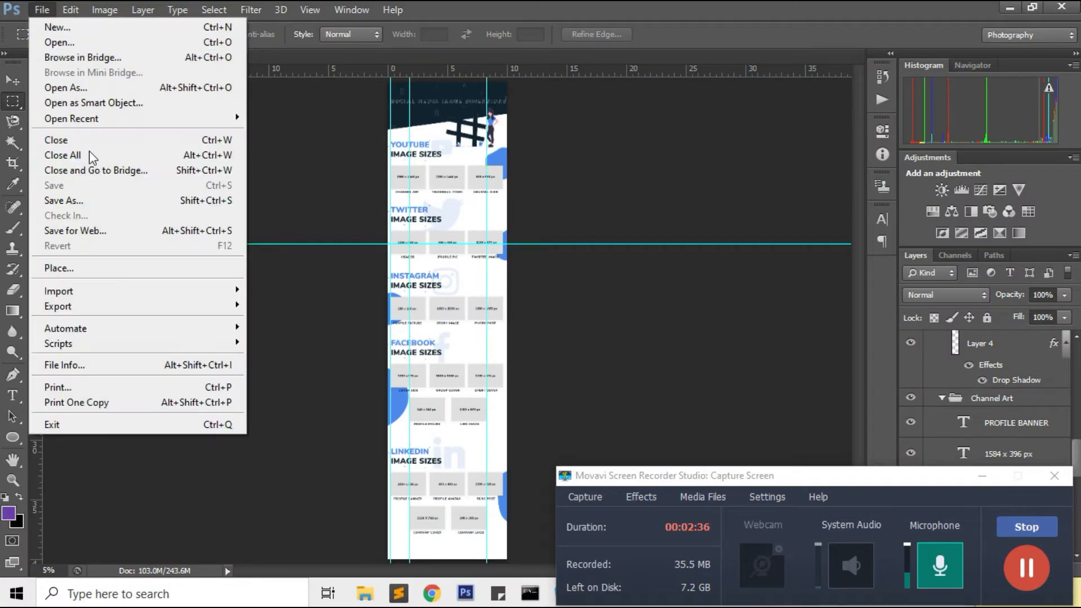
left_click(71, 201)
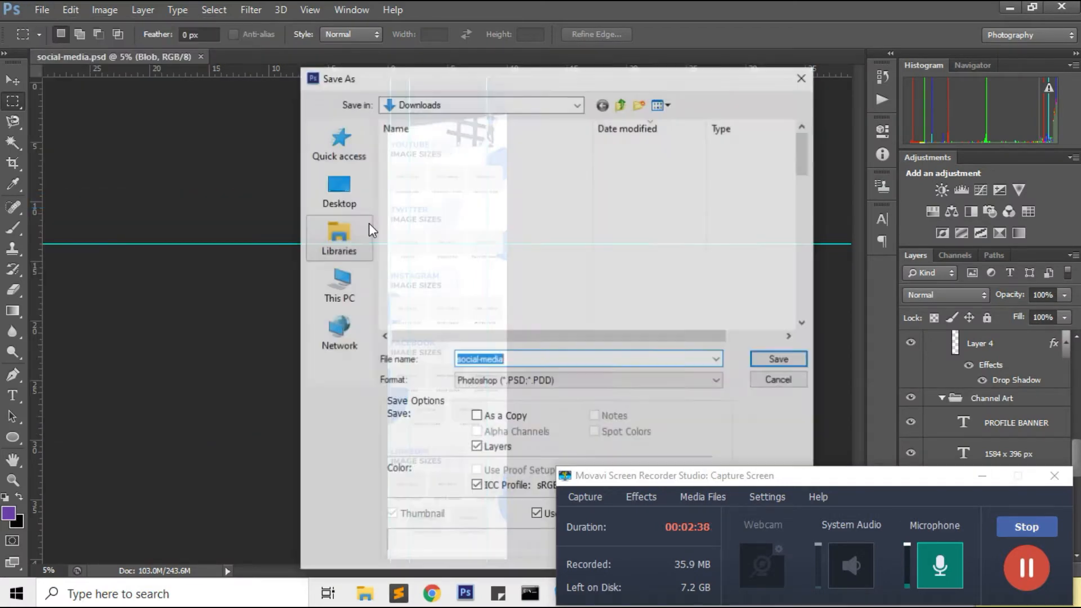
left_click(533, 383)
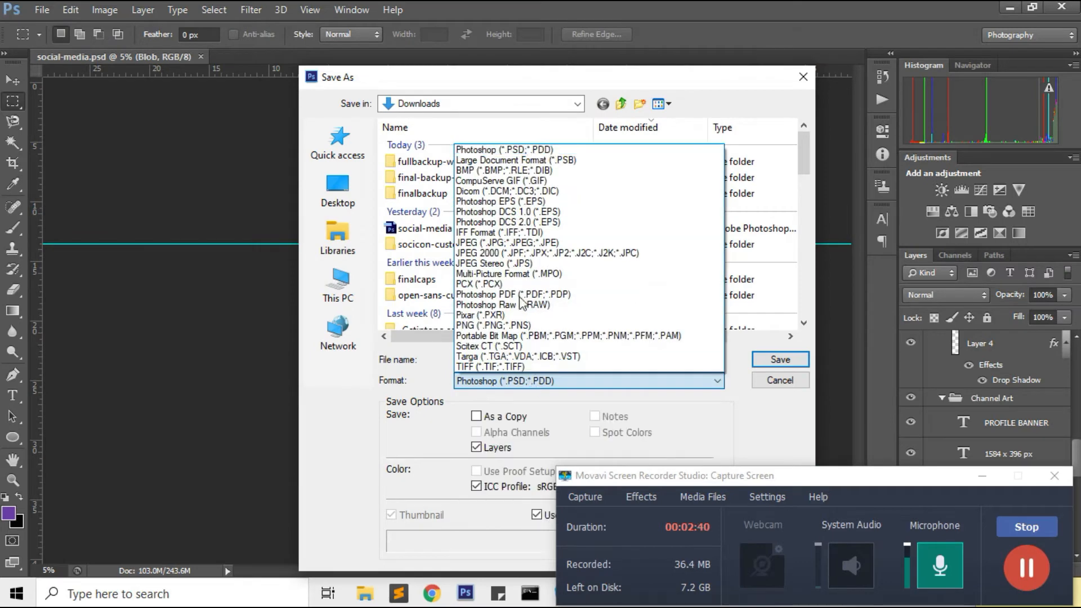
left_click(506, 243)
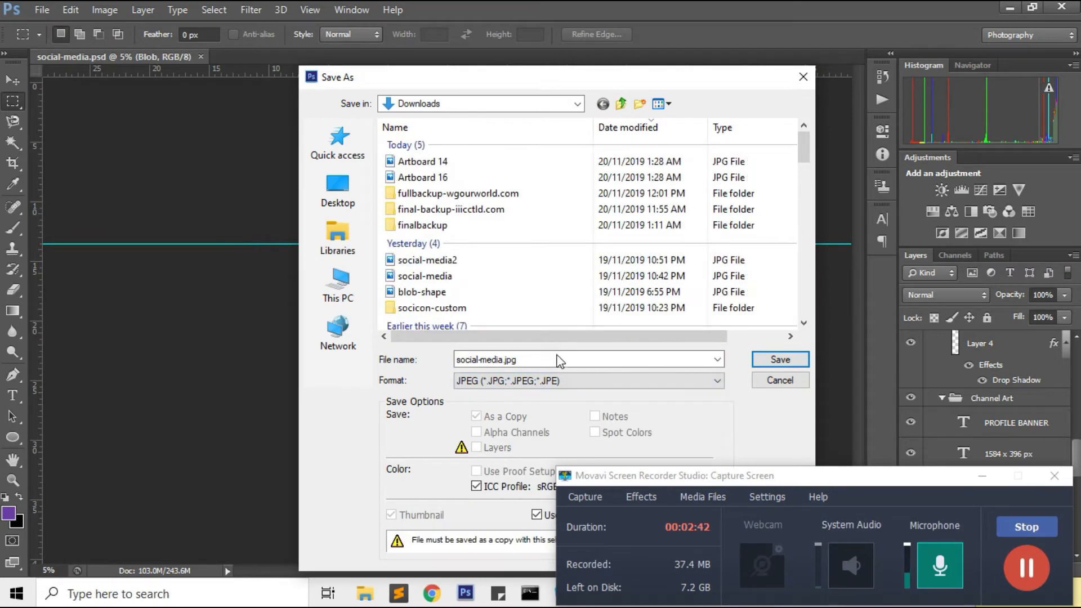
left_click(338, 287)
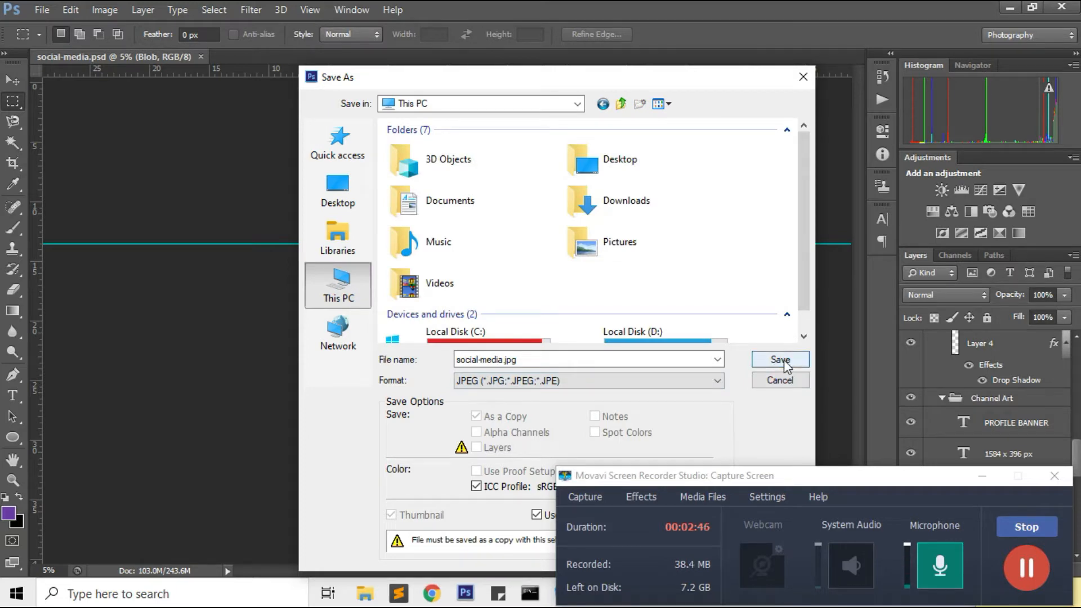
double_click(588, 160)
left_click(775, 363)
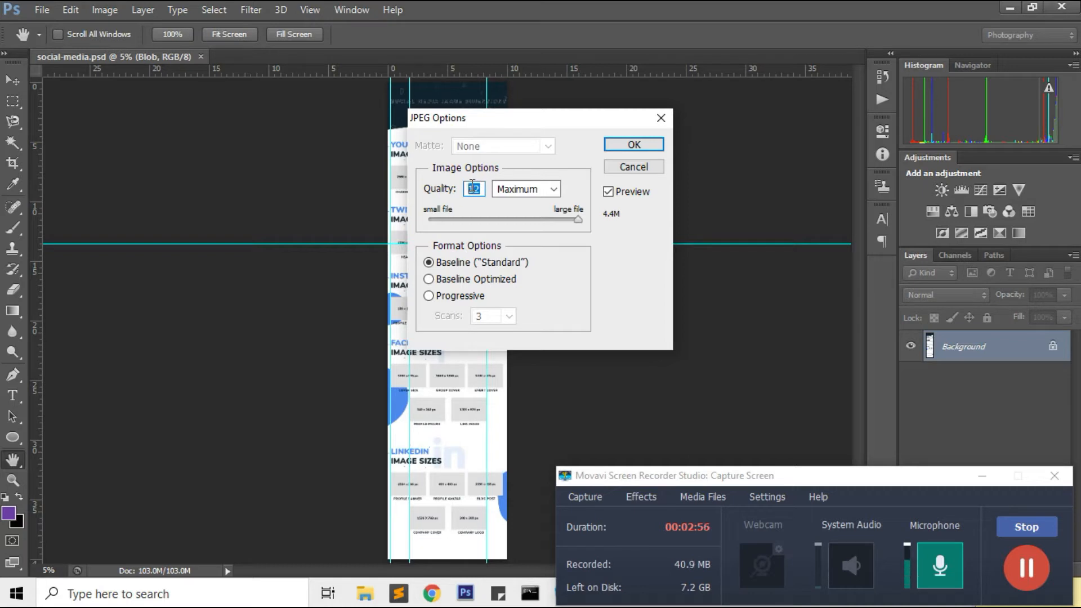
- Finish the JPEG export with quality 12 (Maximum) and the Baseline ("Standard") format option
left_click(557, 192)
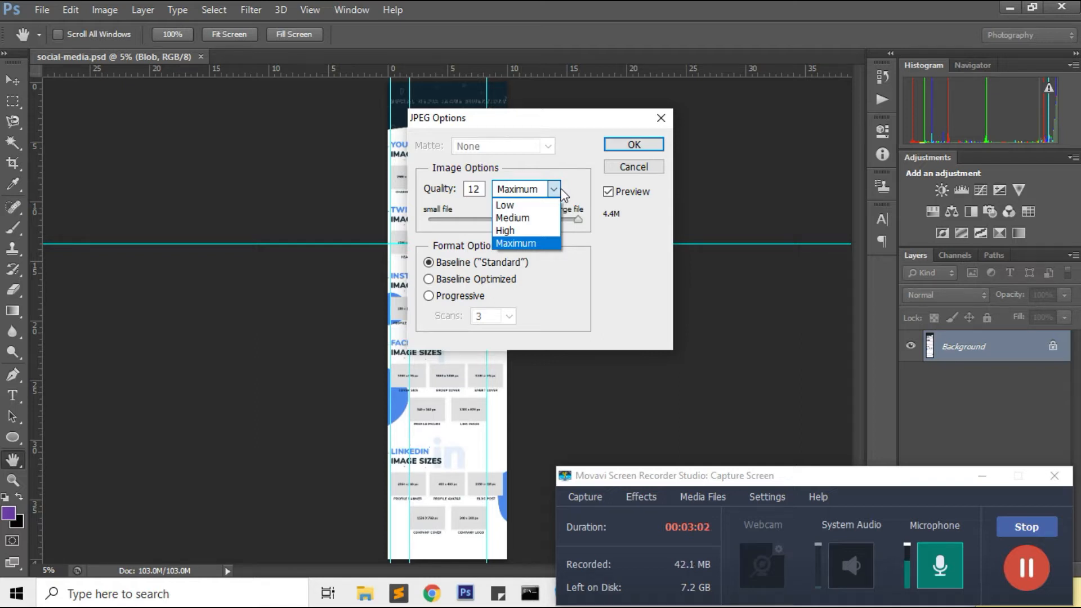
left_click(585, 184)
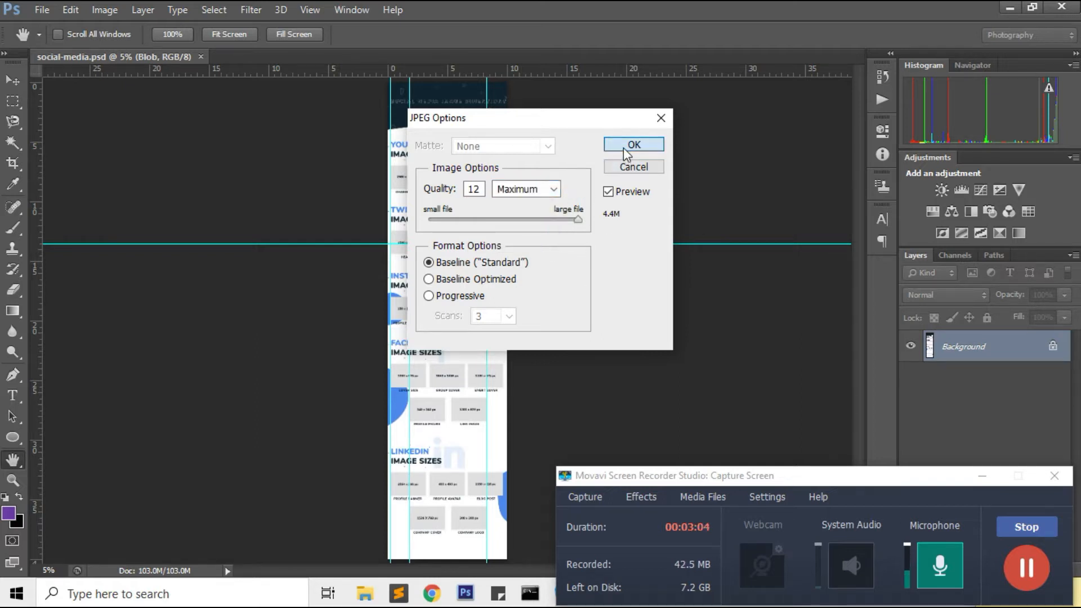
left_click(623, 147)
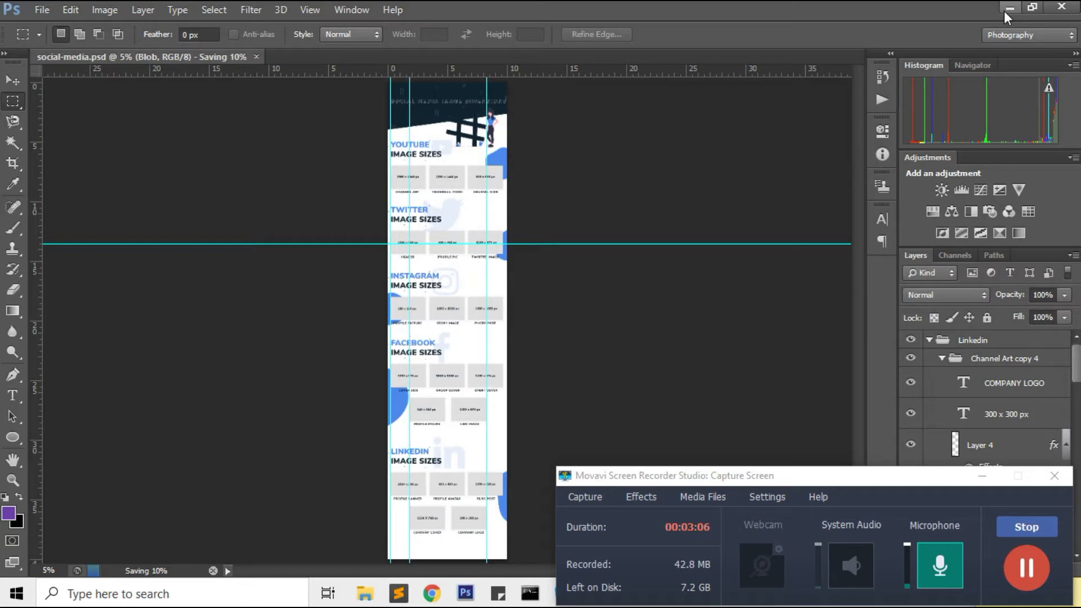
- Minimize the open windows and open the exported social-media image from the desktop to check it
left_click(982, 476)
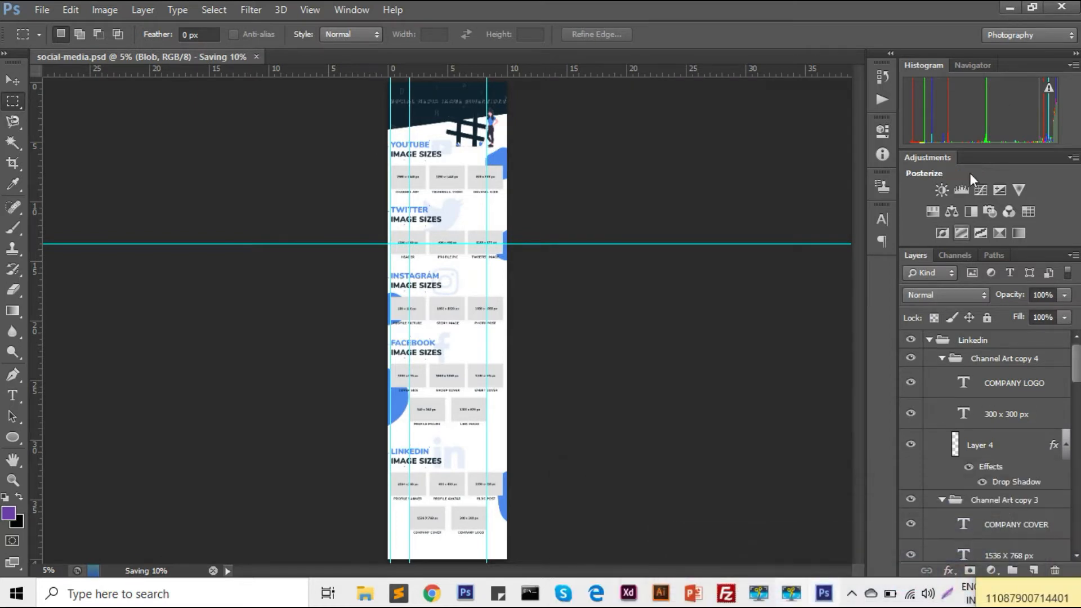
left_click(1008, 9)
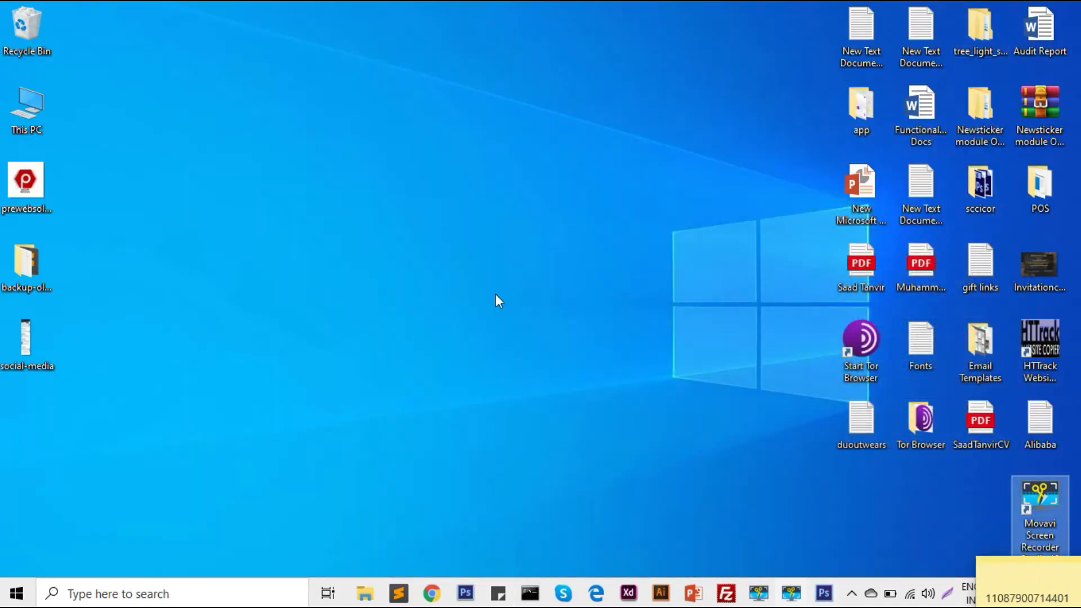
double_click(23, 350)
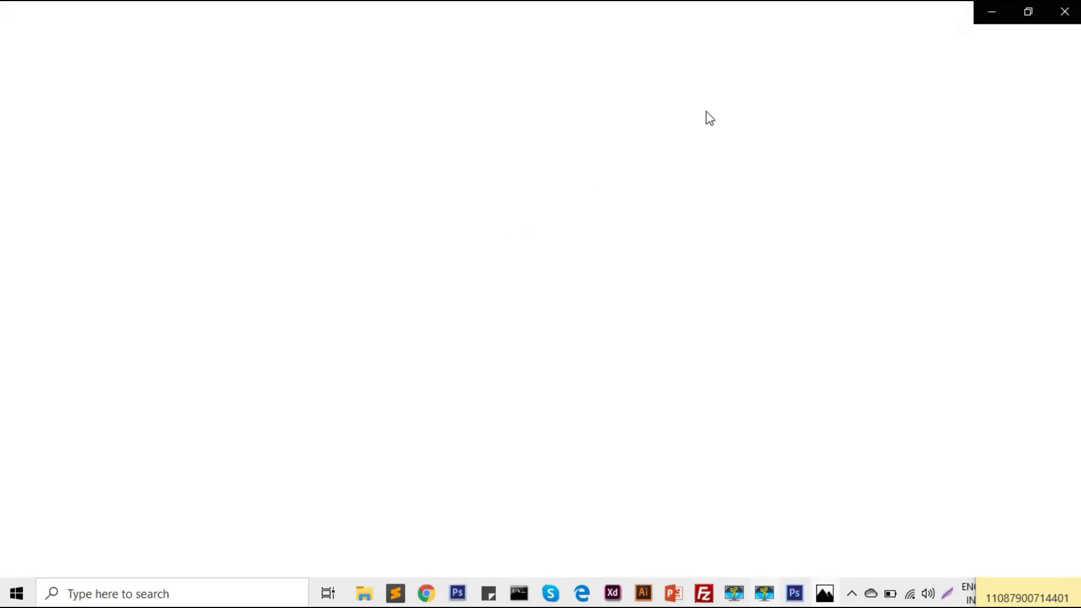
- Zoom in on social-media.jpg, inspect the sharpness of the Story Image and Facebook sections, and close the image
left_click(460, 43)
left_click(412, 84)
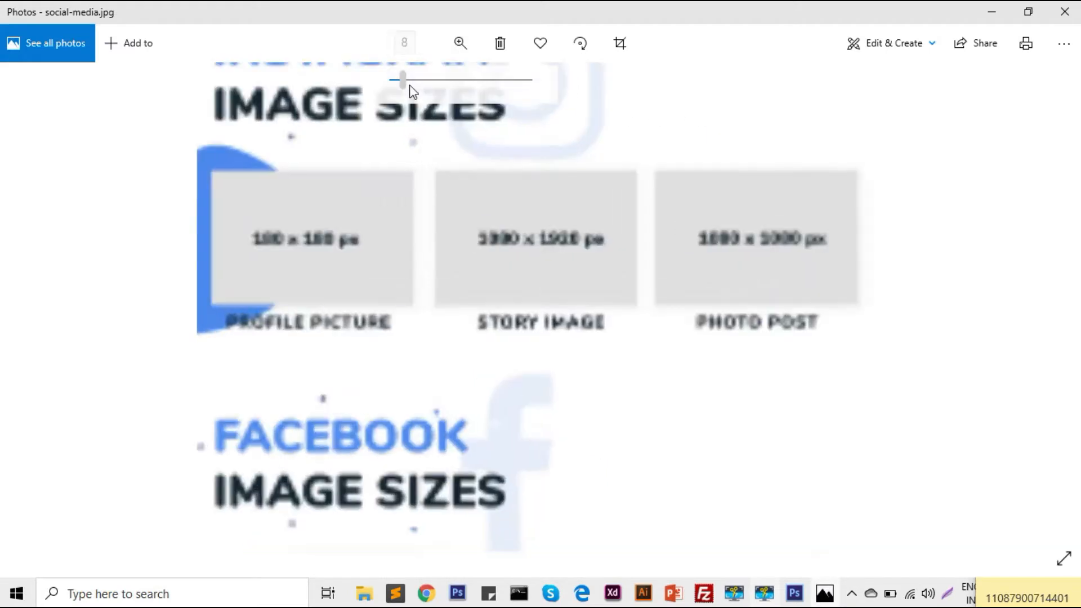
left_click_drag(411, 84, 421, 84)
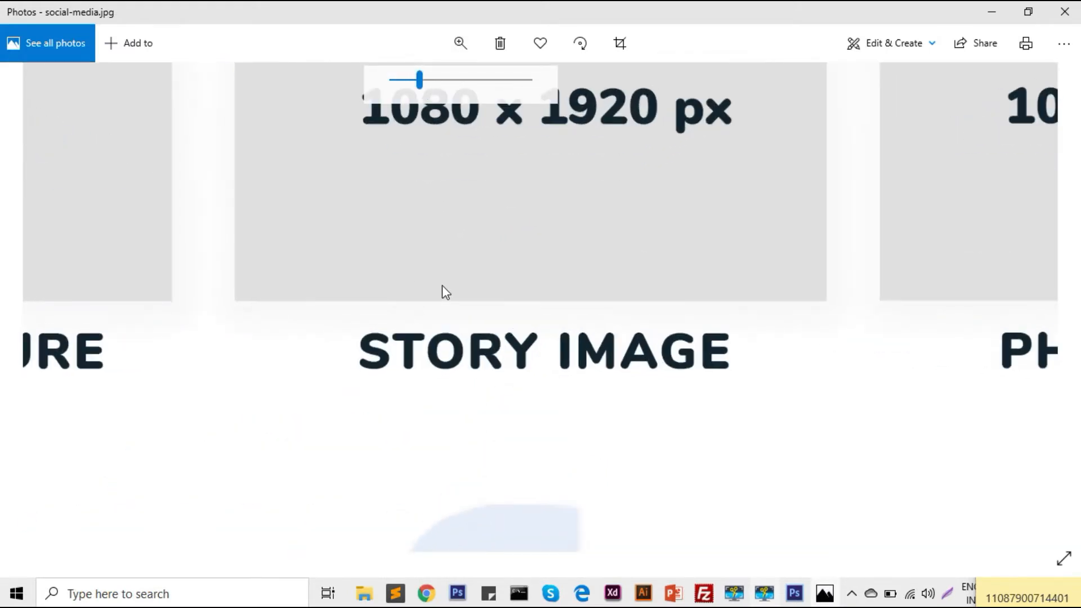
left_click_drag(439, 414, 658, 330)
left_click_drag(601, 534, 600, 318)
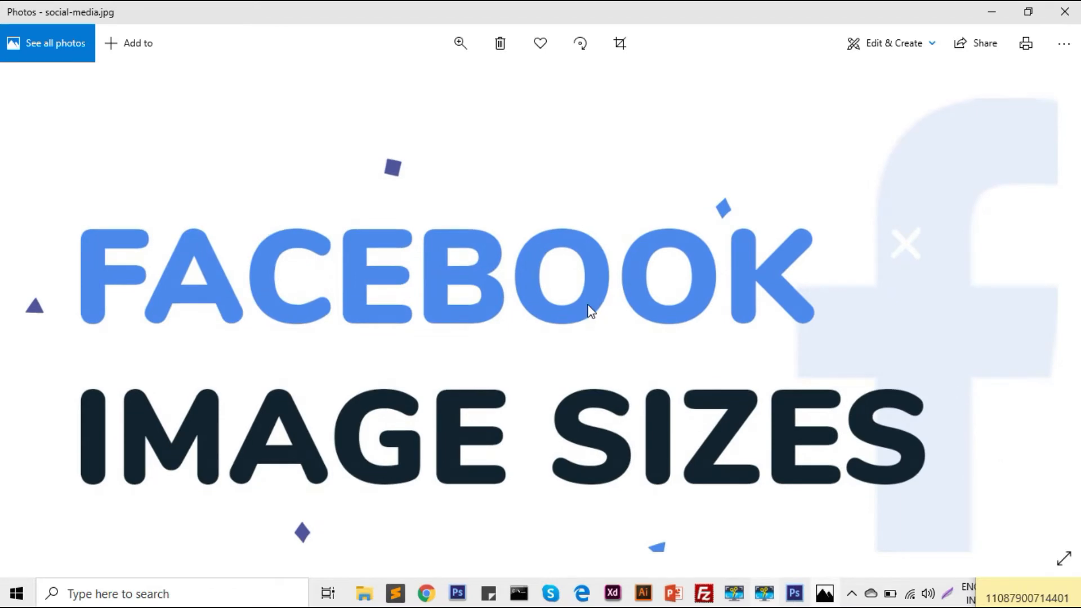
left_click_drag(787, 425, 629, 269)
left_click_drag(668, 355, 657, 400)
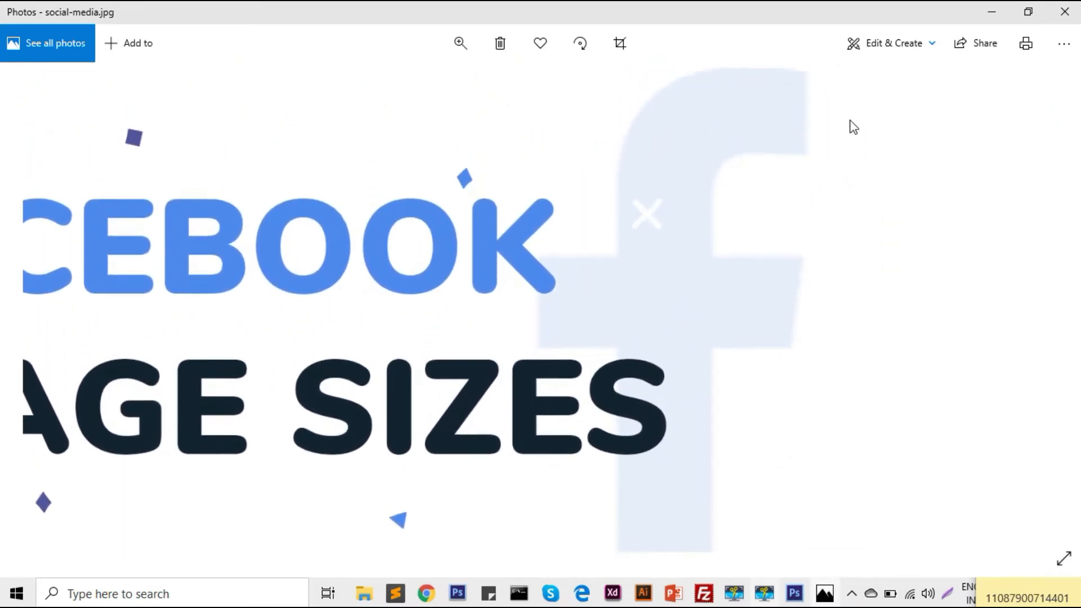
left_click(1070, 16)
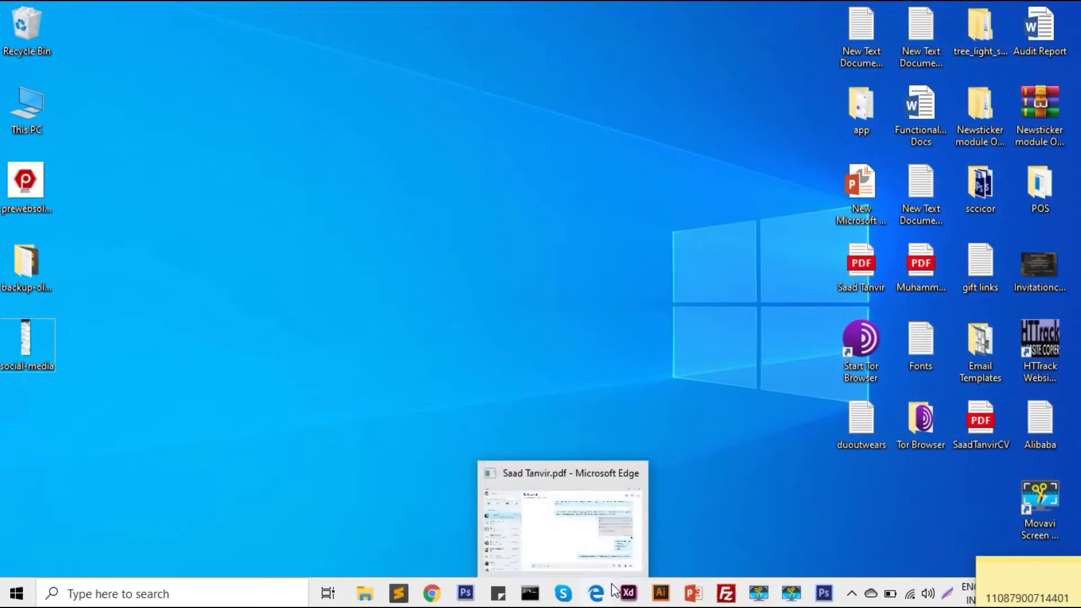
- Switch to Photoshop and look up the hex colour code of the INSTAGRAM heading text
mouse_move(821, 596)
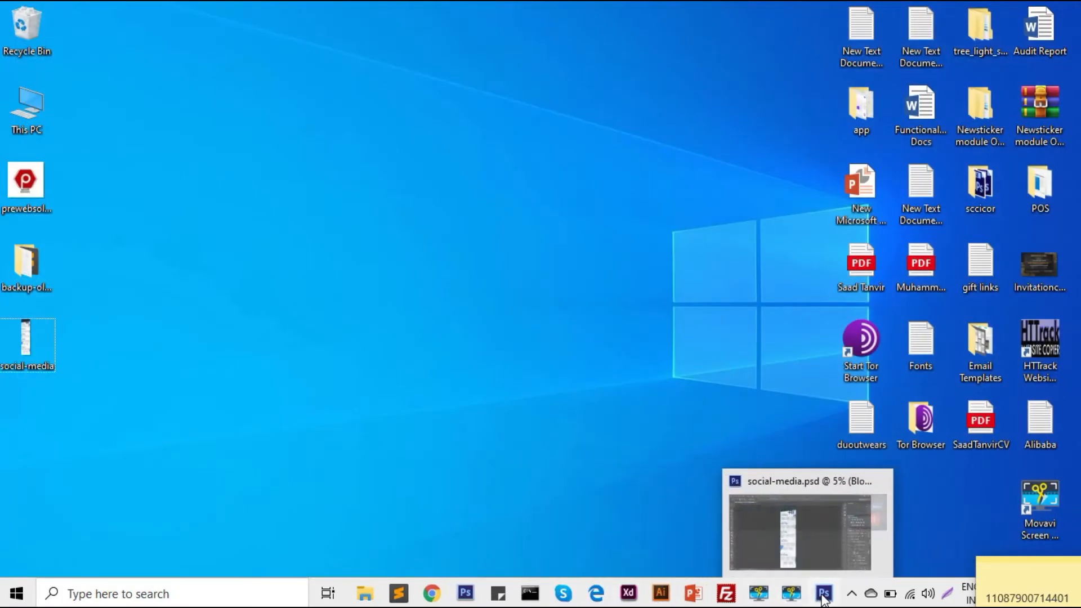
left_click(431, 593)
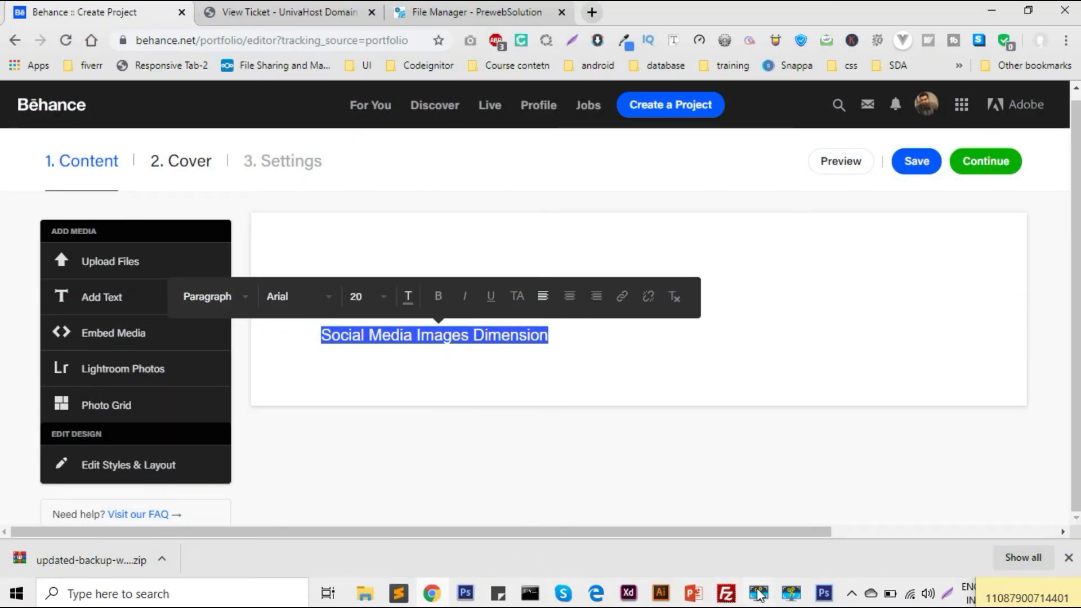
left_click(821, 593)
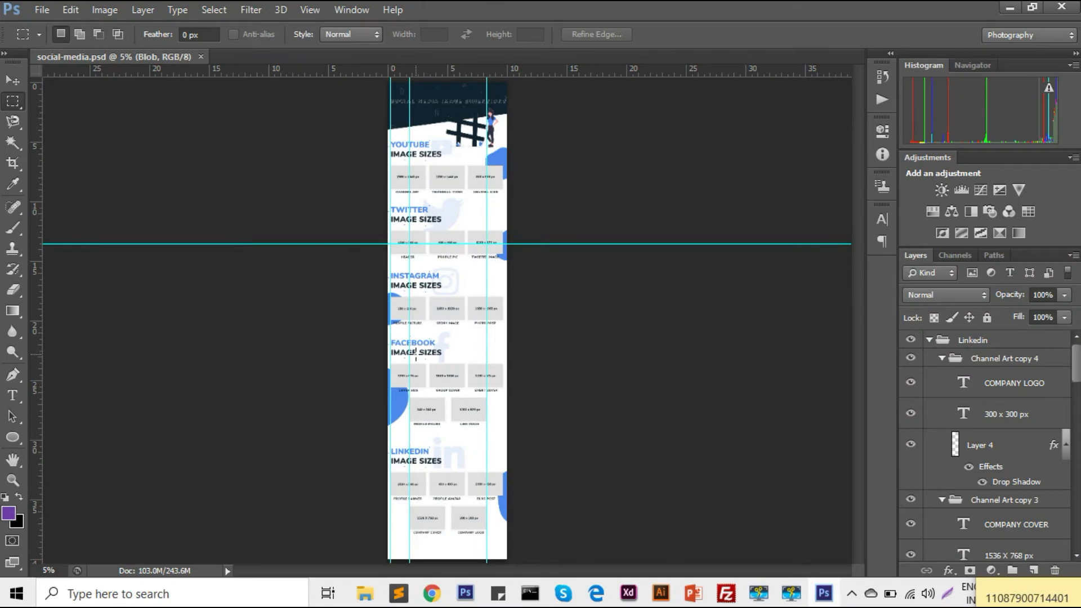
scroll(407, 275, "up", 5)
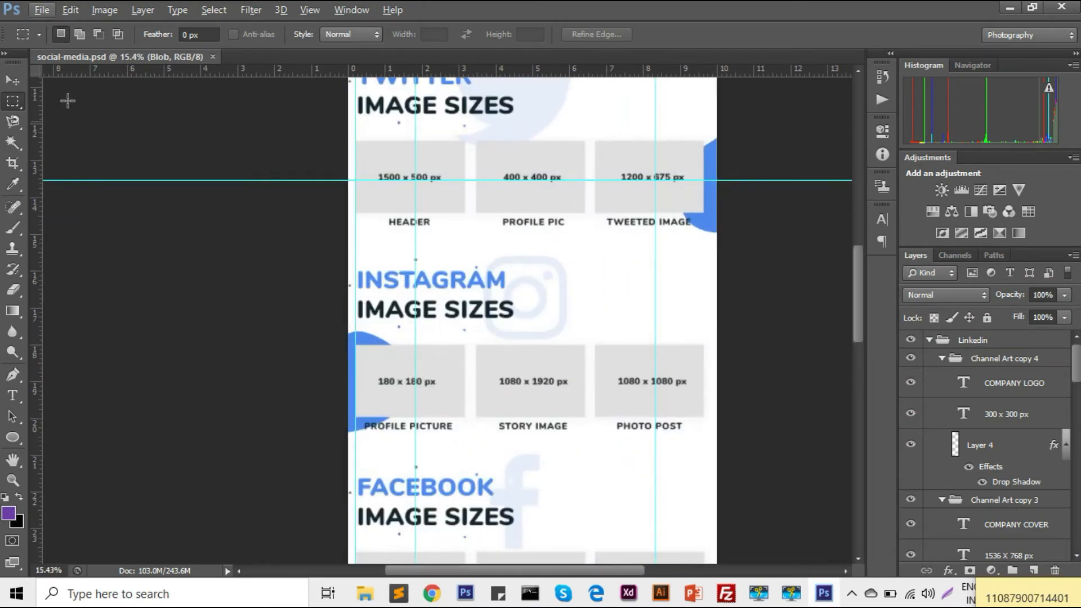
left_click(12, 80)
key("t")
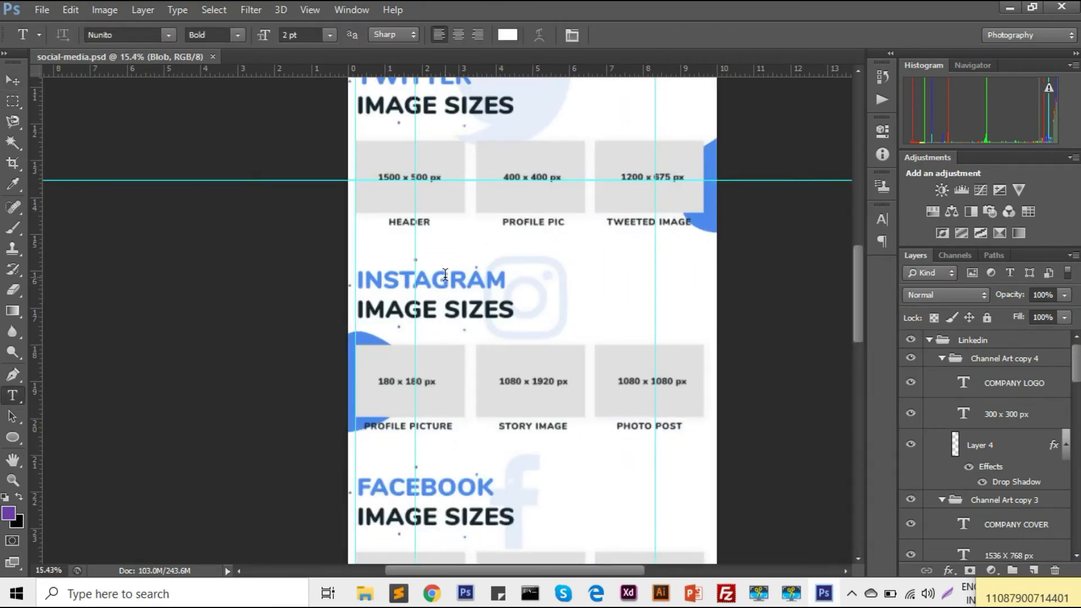
left_click(447, 279)
double_click(431, 280)
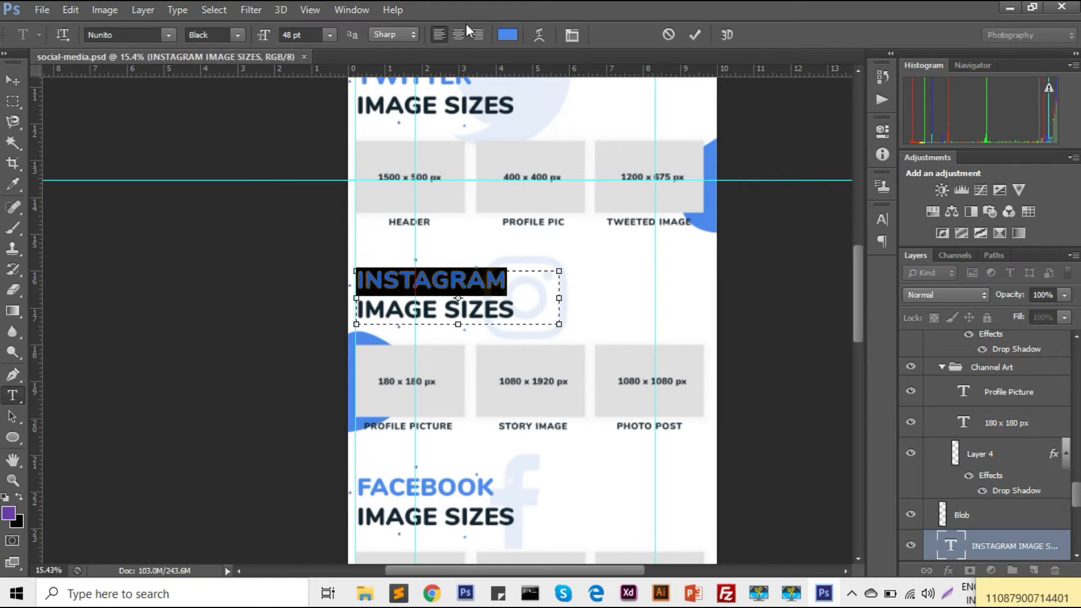
left_click(507, 34)
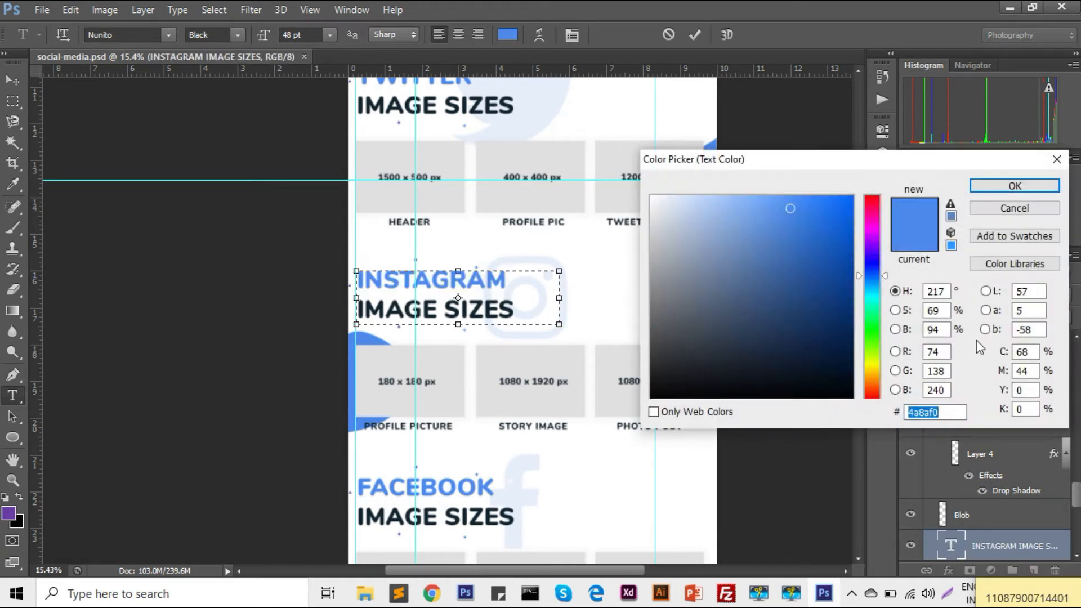
left_click(1015, 186)
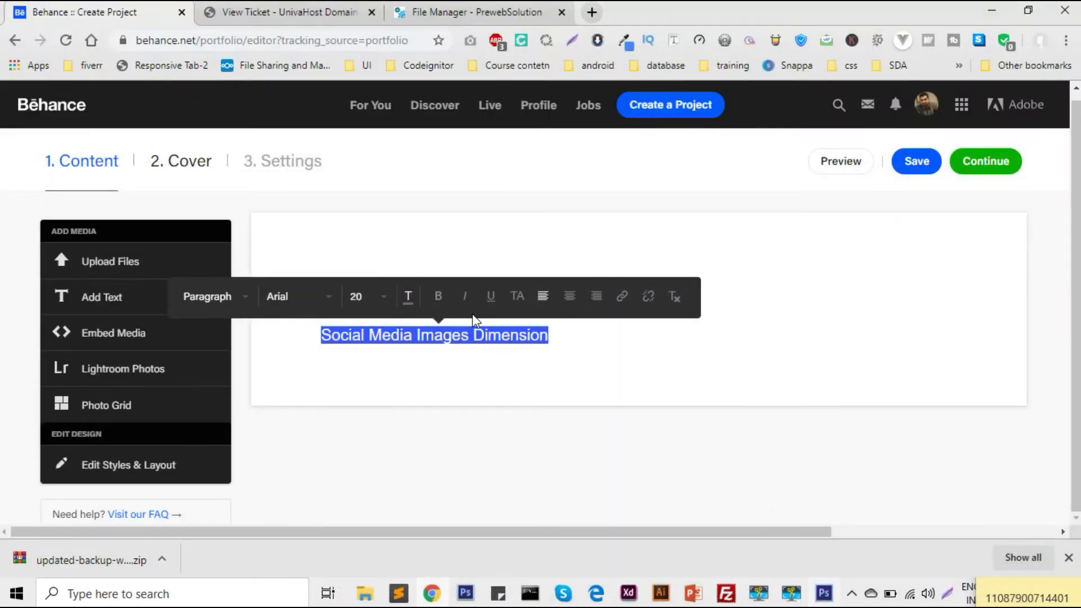
- Back in the Behance project, add 4a8af0 as a colour swatch and apply it to the "Social Media Images Dimension" text
left_click(407, 297)
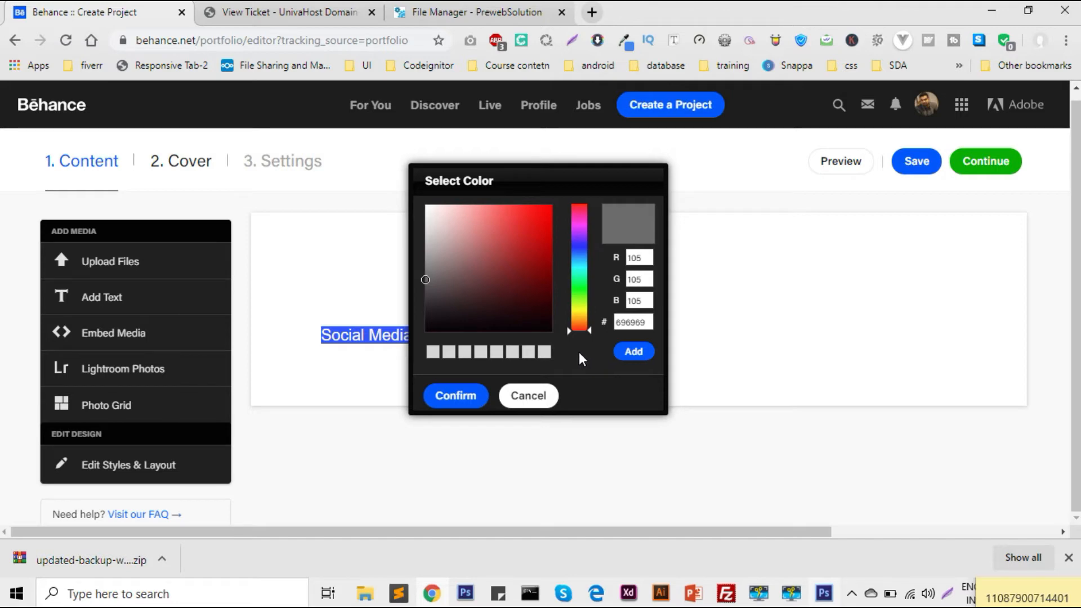
double_click(639, 321)
type("4a8af0")
left_click(633, 351)
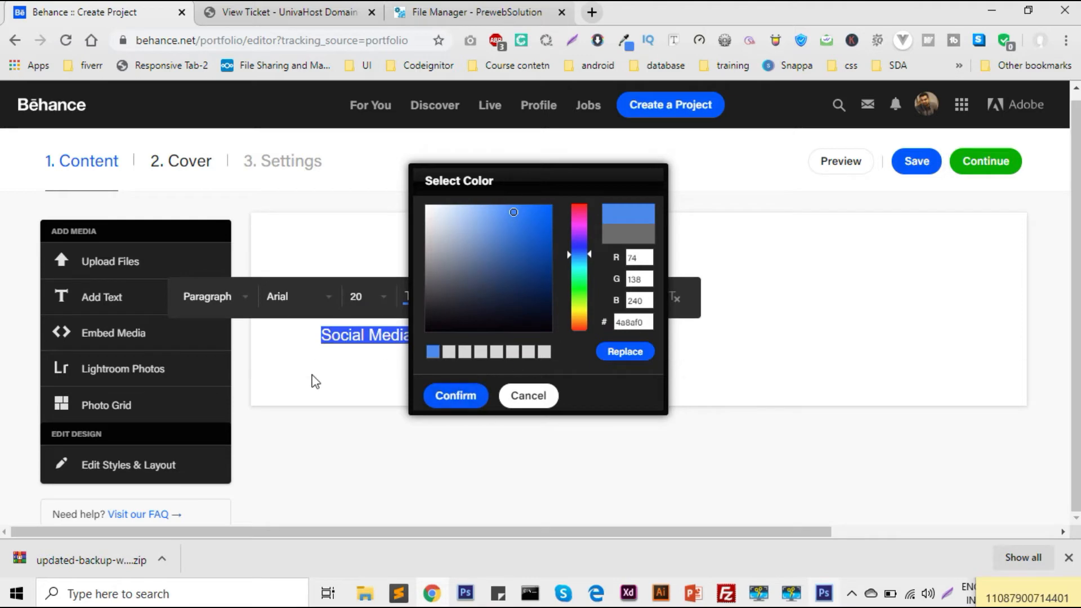
left_click(456, 396)
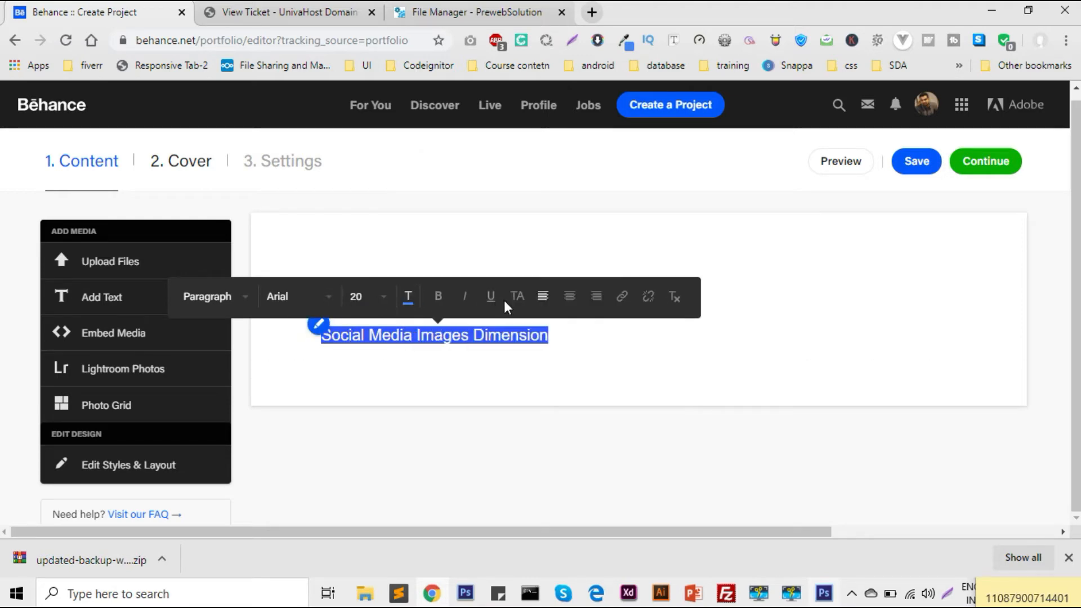
- Centre the "Social Media Images Dimension" text and give it the Header style
left_click(566, 301)
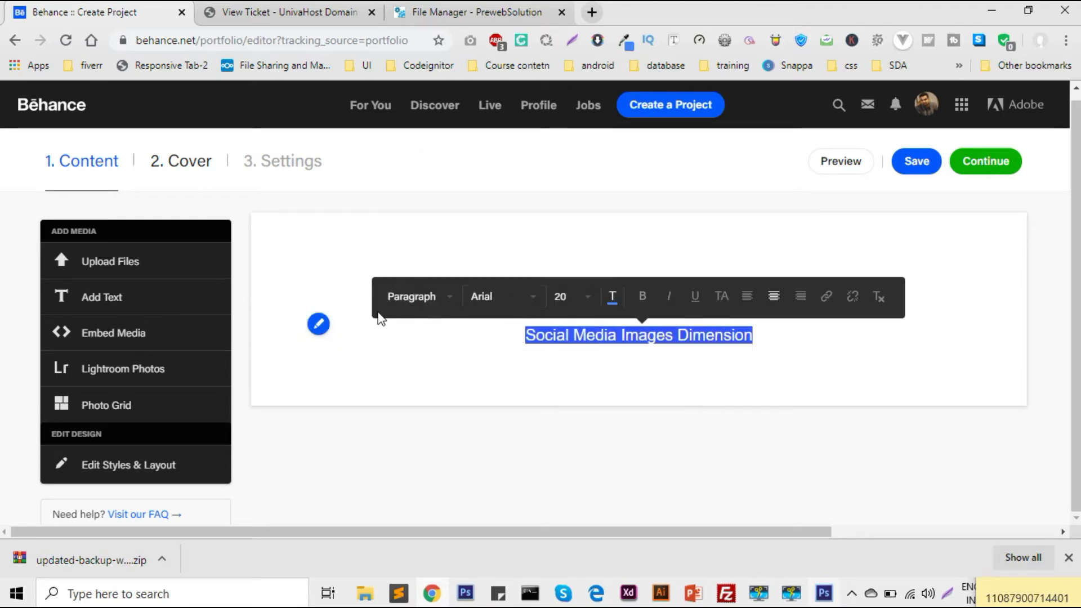
left_click(447, 301)
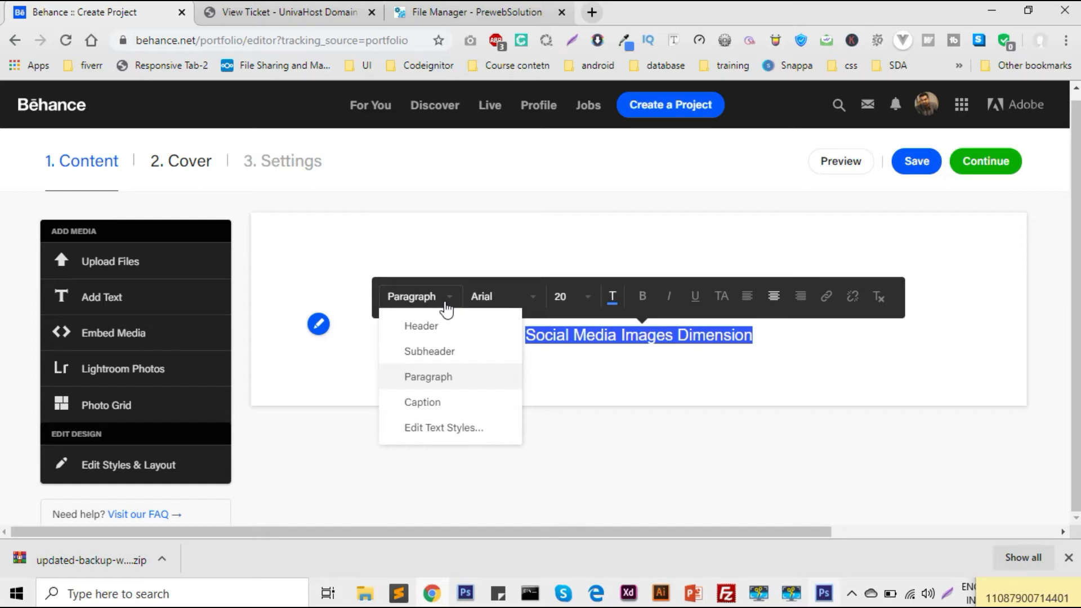
left_click(428, 334)
left_click(673, 327)
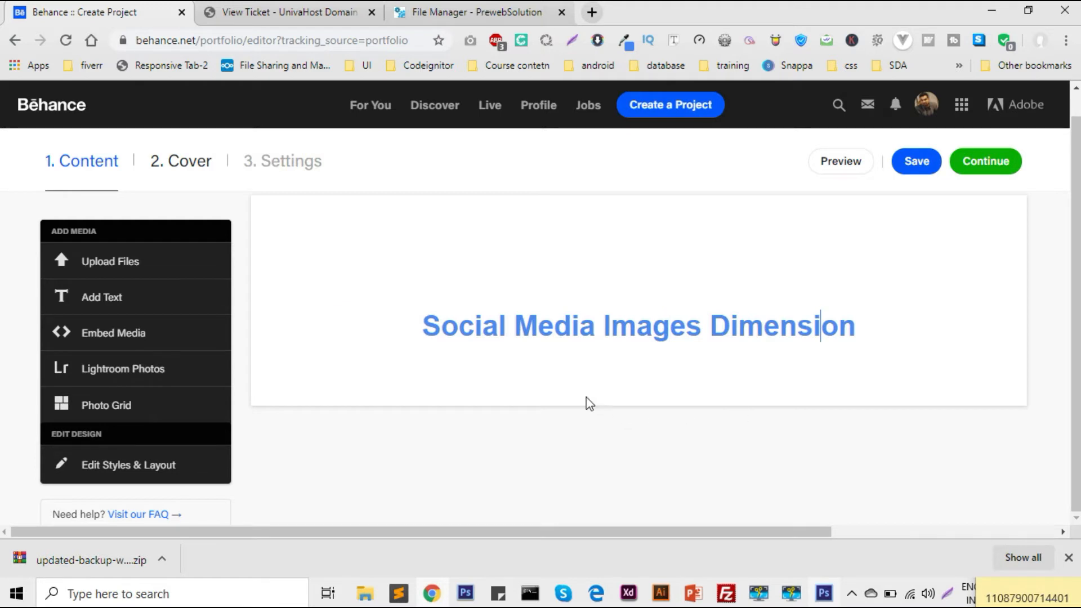
- Insert the social-media image from the Desktop below the project's title text
mouse_move(609, 380)
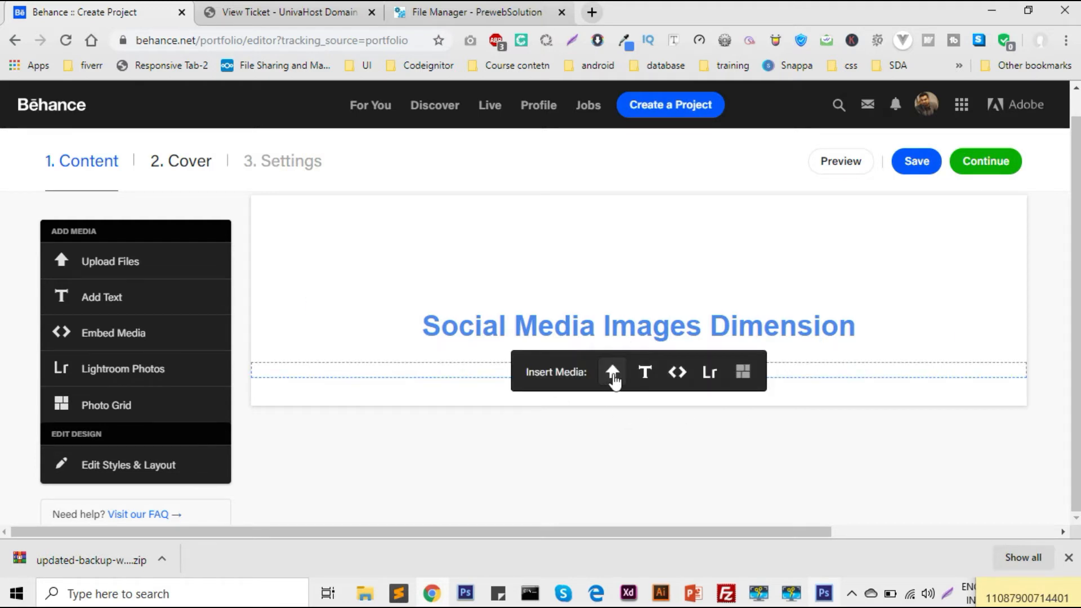
left_click(612, 376)
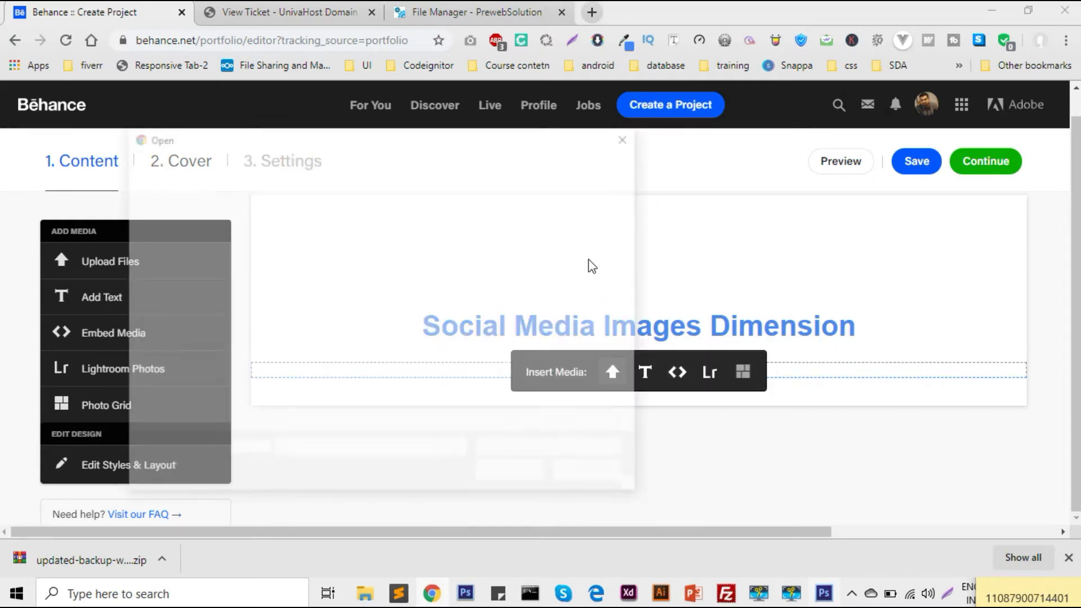
scroll(169, 292, "up", 5)
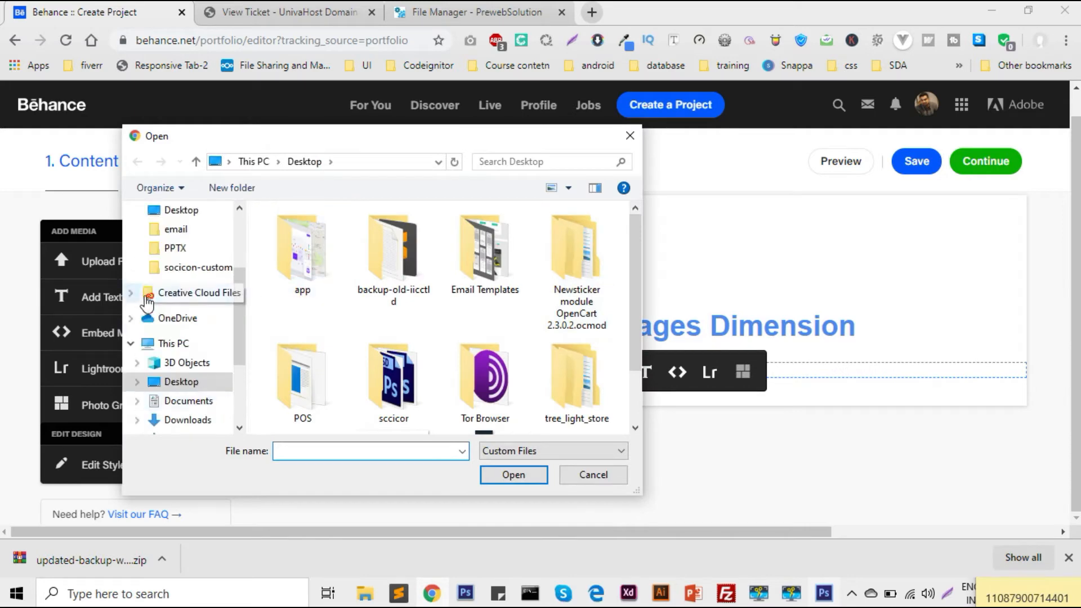
left_click(181, 341)
scroll(410, 349, "down", 3)
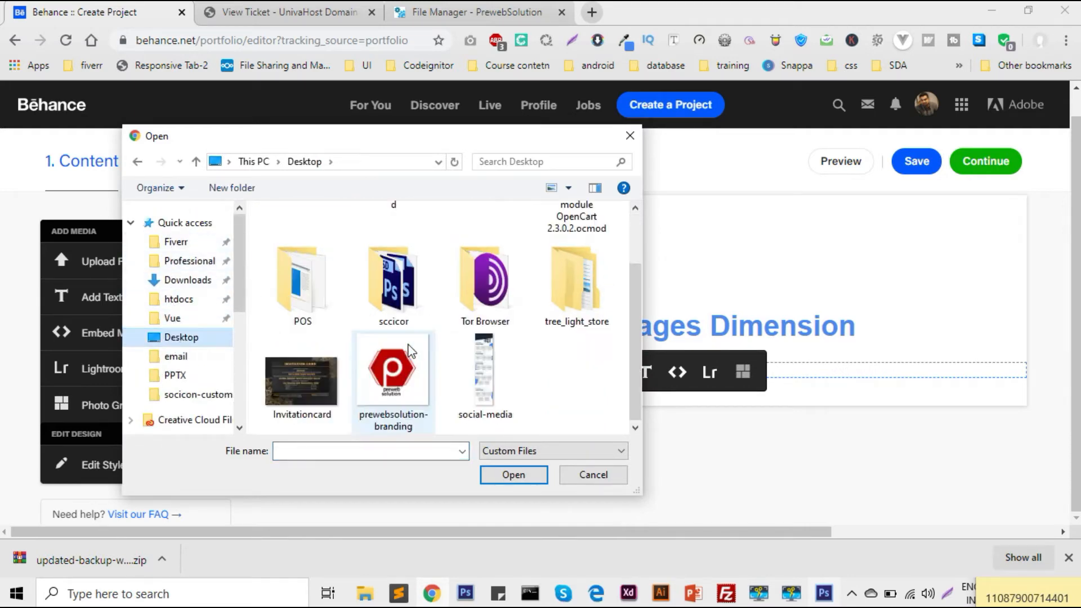
double_click(482, 389)
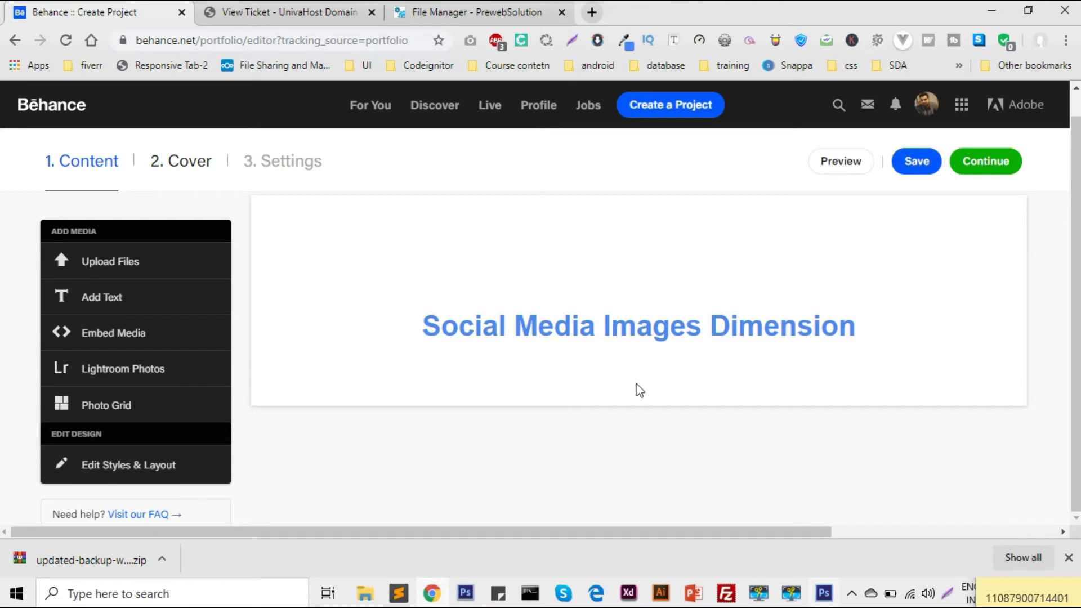
- Examine the inserted infographic from the title down to the LinkedIn section while it uploads
scroll(661, 377, "down", 10)
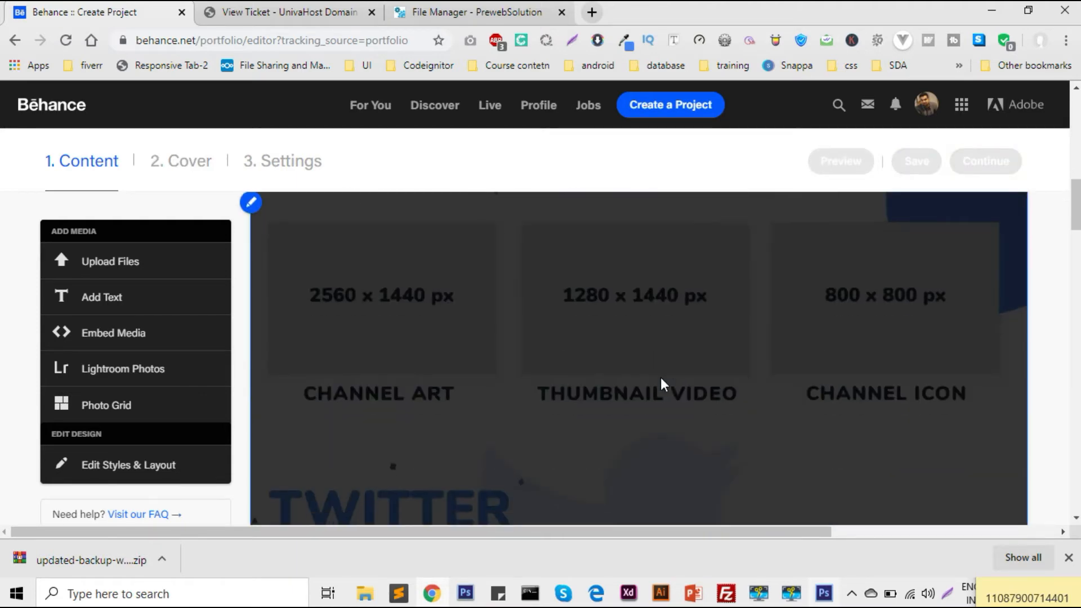
scroll(660, 377, "down", 10)
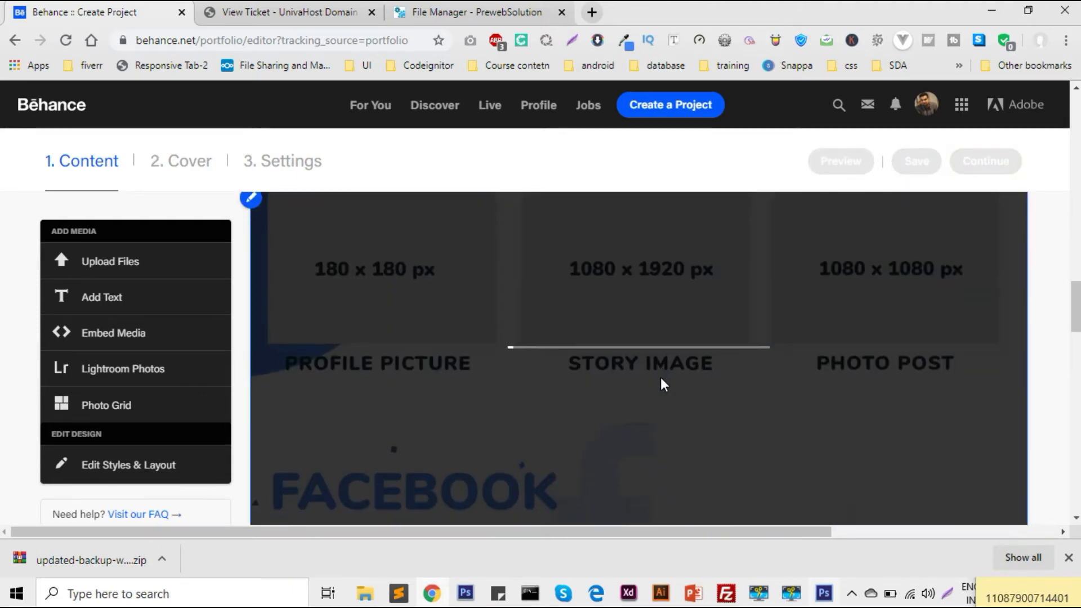
scroll(660, 377, "down", 10)
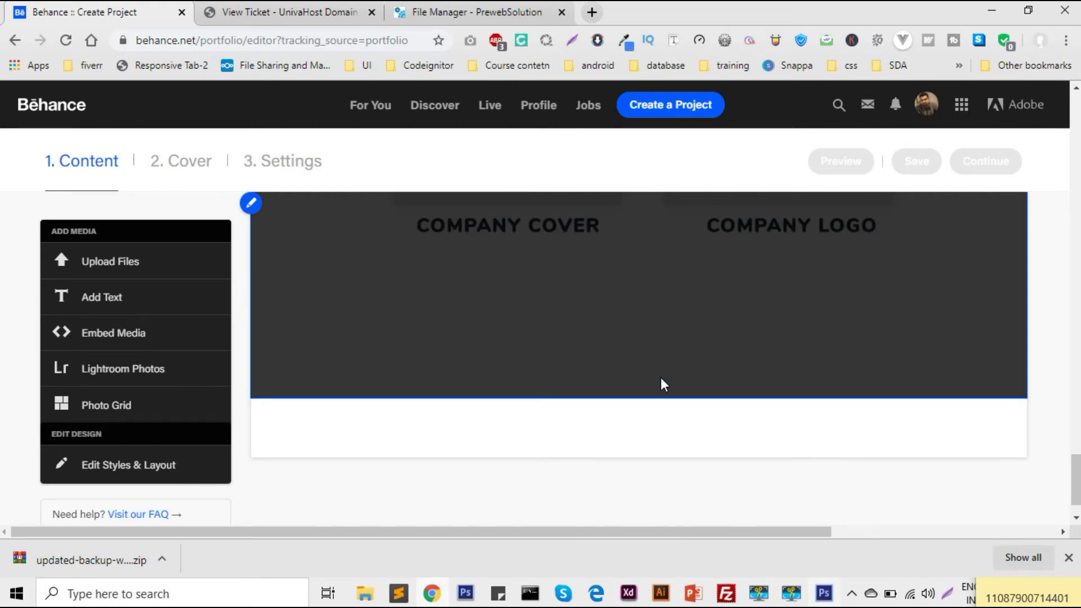
scroll(661, 380, "up", 20)
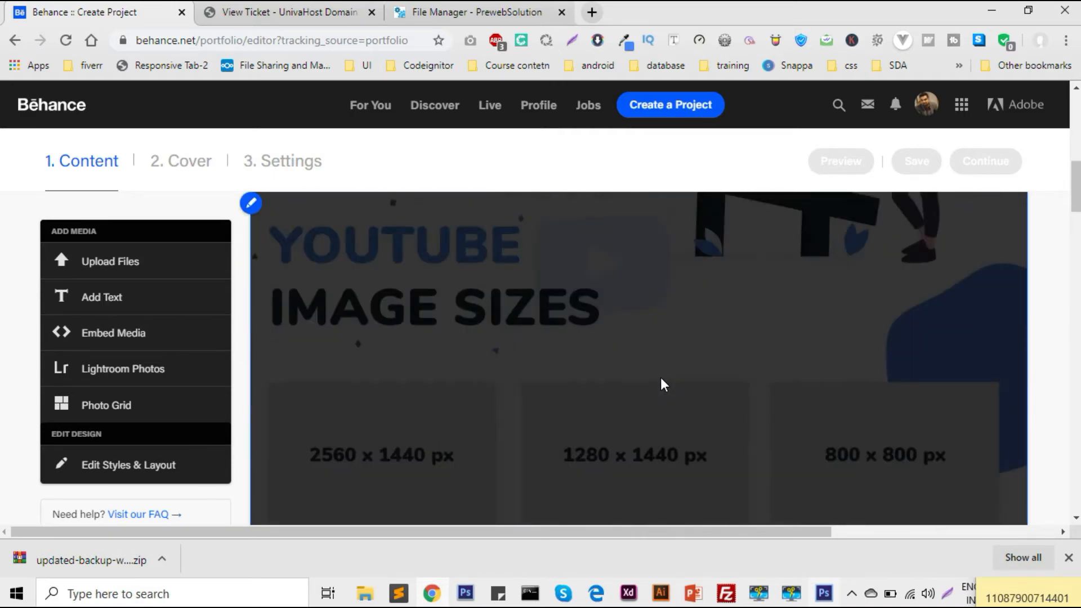
scroll(661, 380, "up", 5)
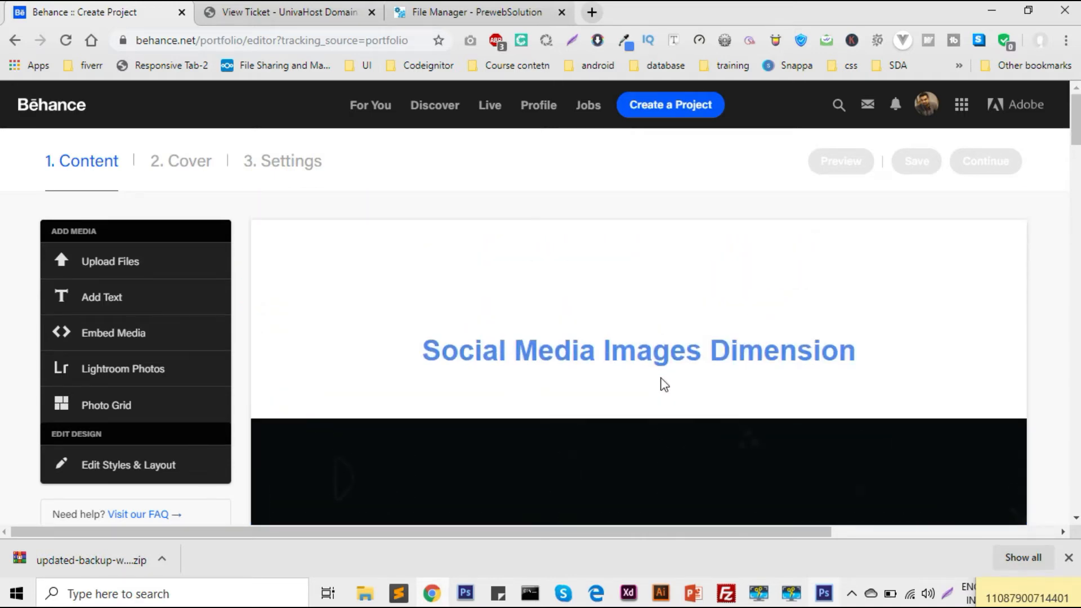
scroll(665, 385, "down", 8)
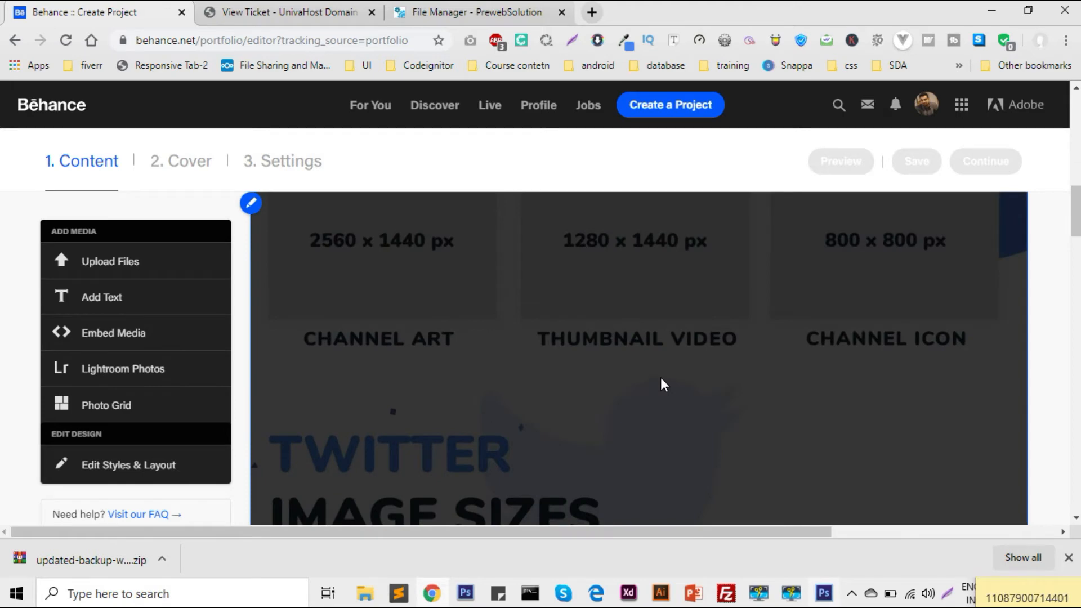
scroll(663, 384, "down", 10)
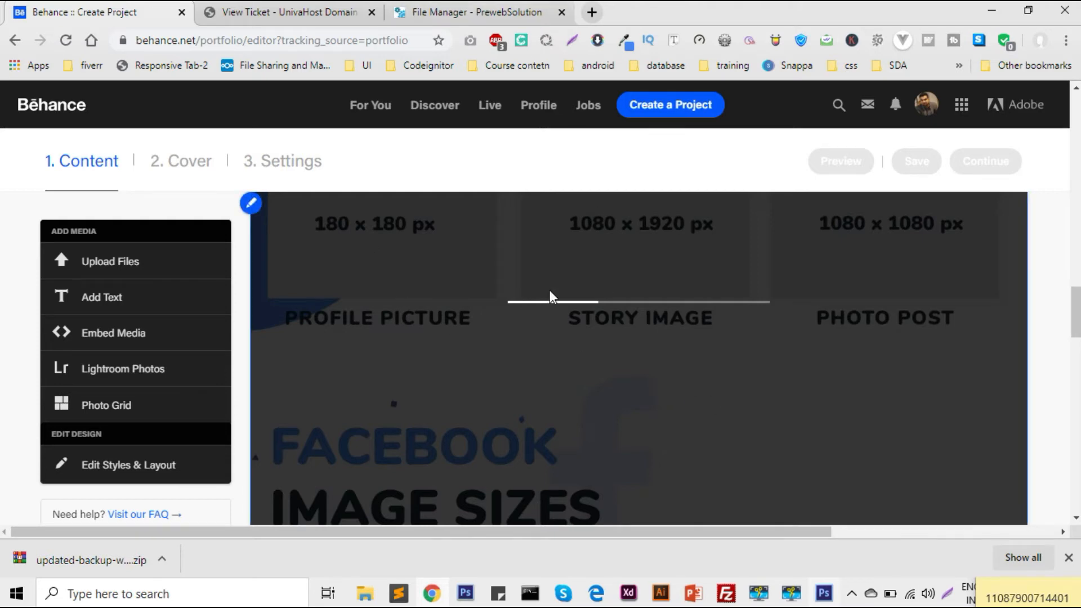
scroll(568, 339, "down", 2)
scroll(581, 358, "up", 4)
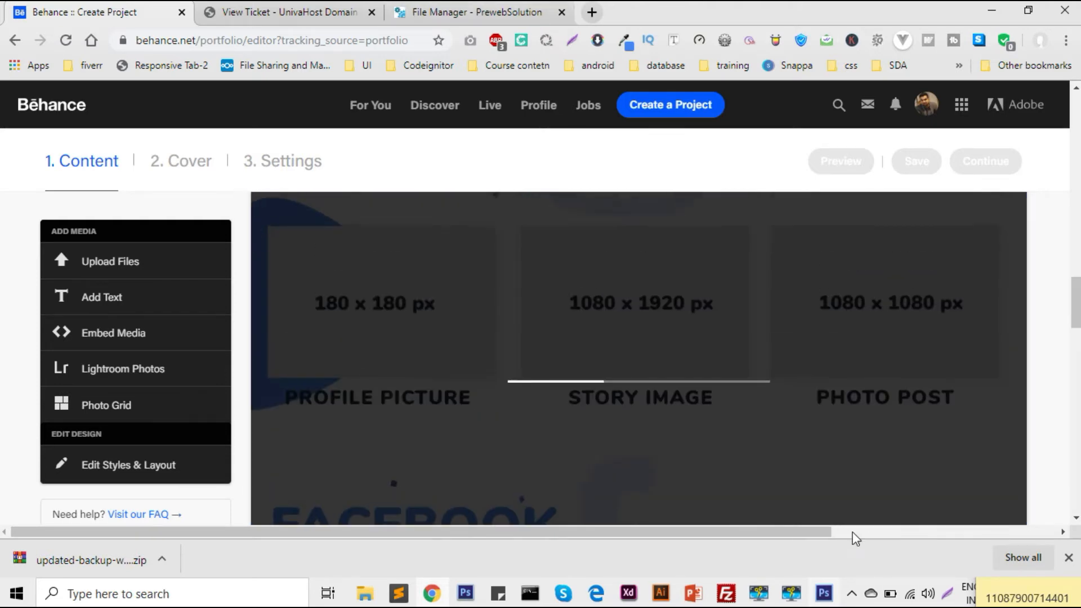
left_click(852, 594)
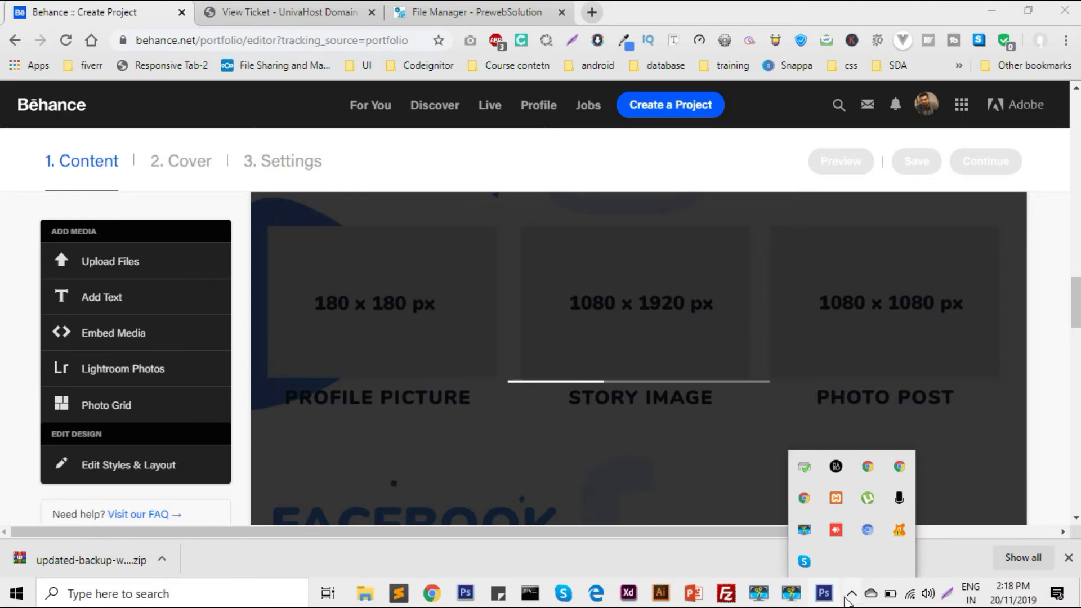
left_click(804, 530)
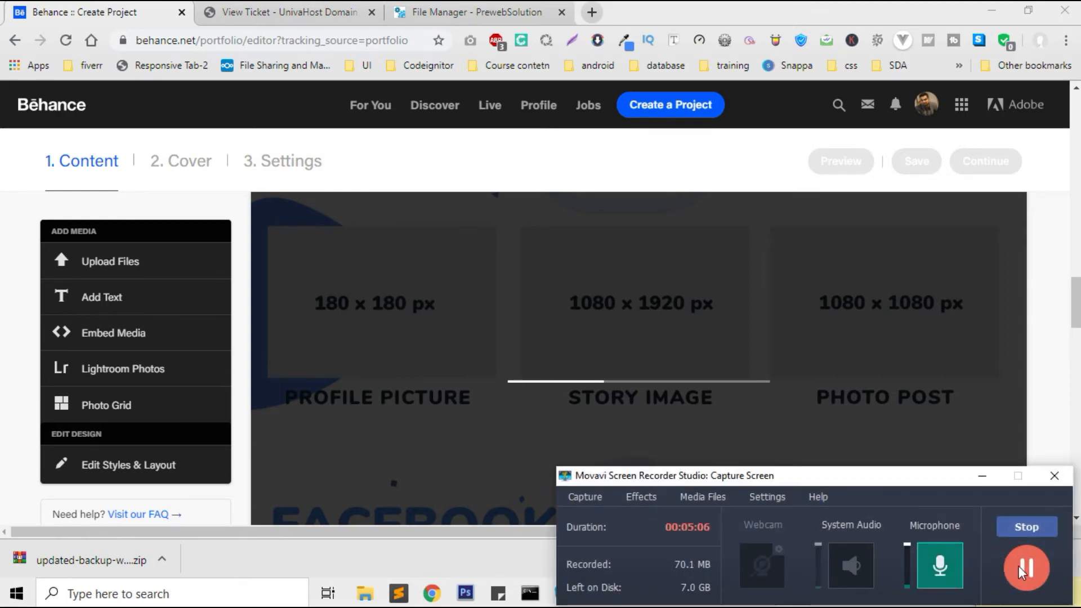
left_click(1023, 568)
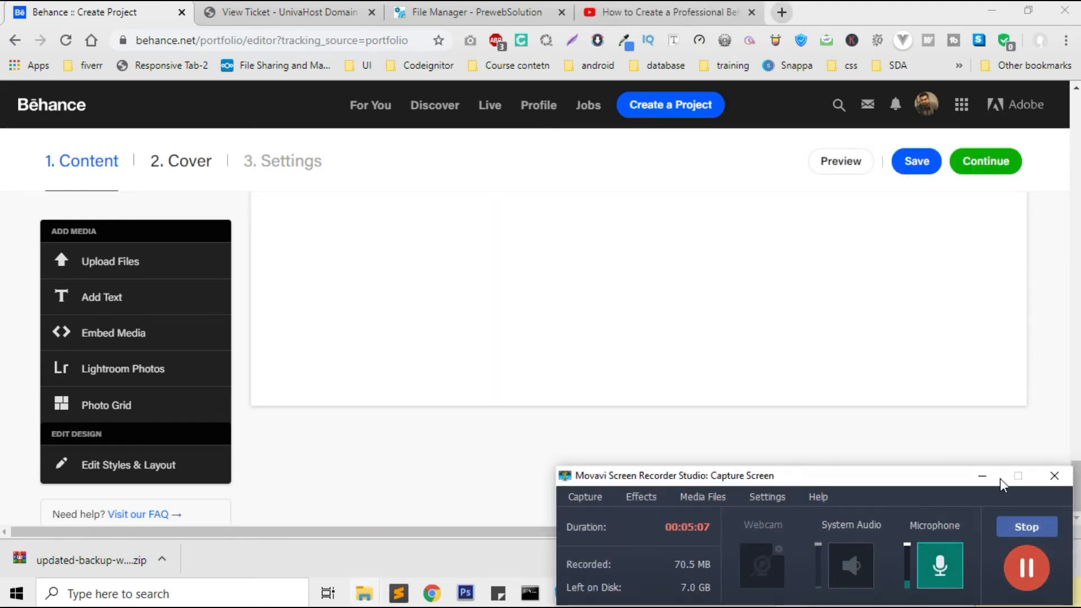
- Continue to the project cover and position the crop over the infographic's "Social Media Image Dimensions" header and YouTube section
left_click(983, 476)
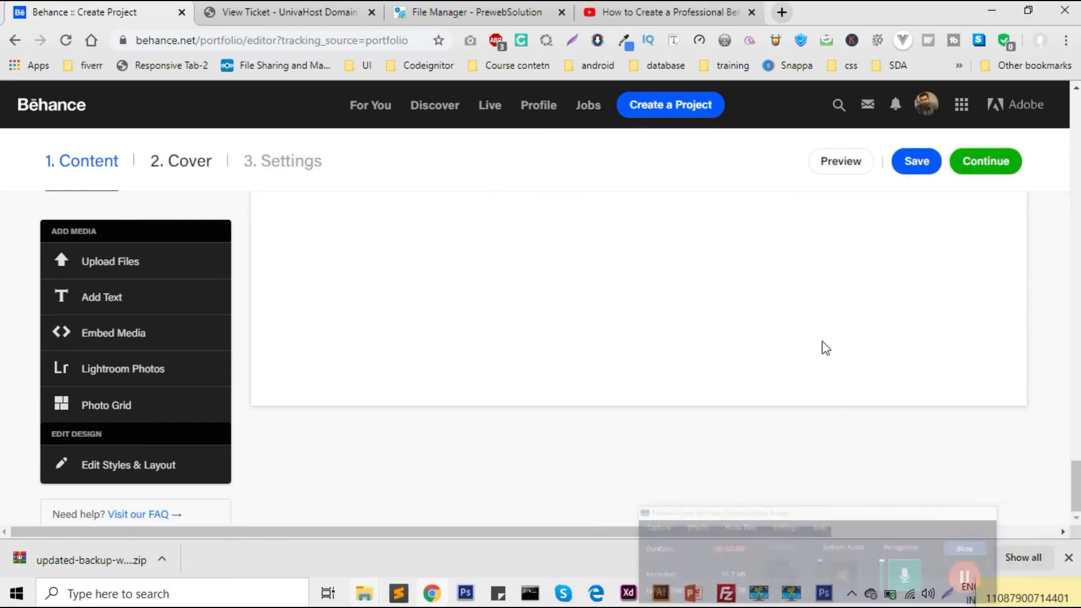
scroll(704, 355, "up", 20)
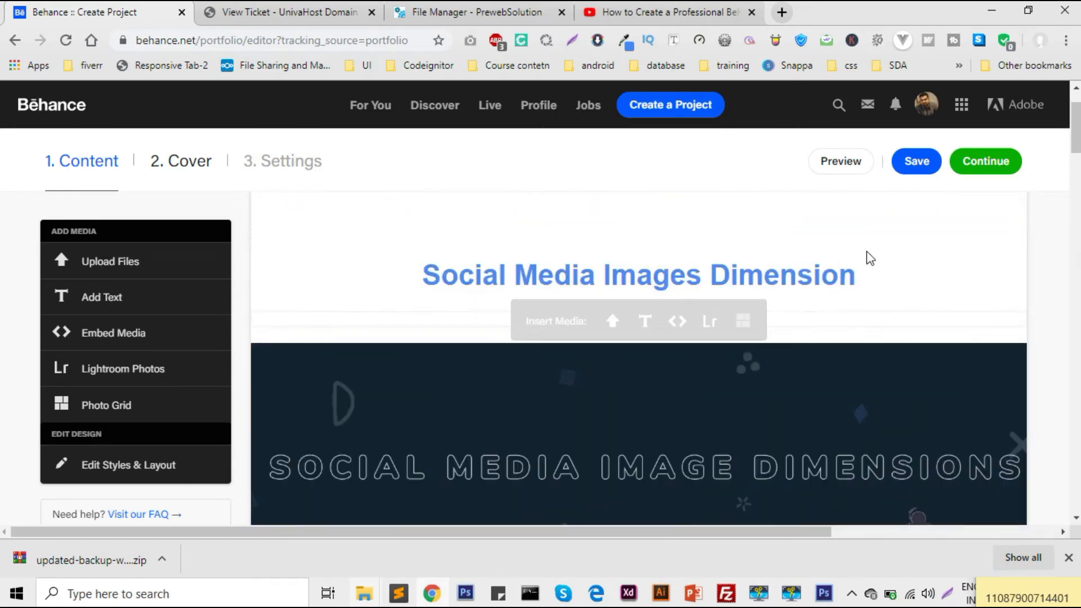
left_click(958, 166)
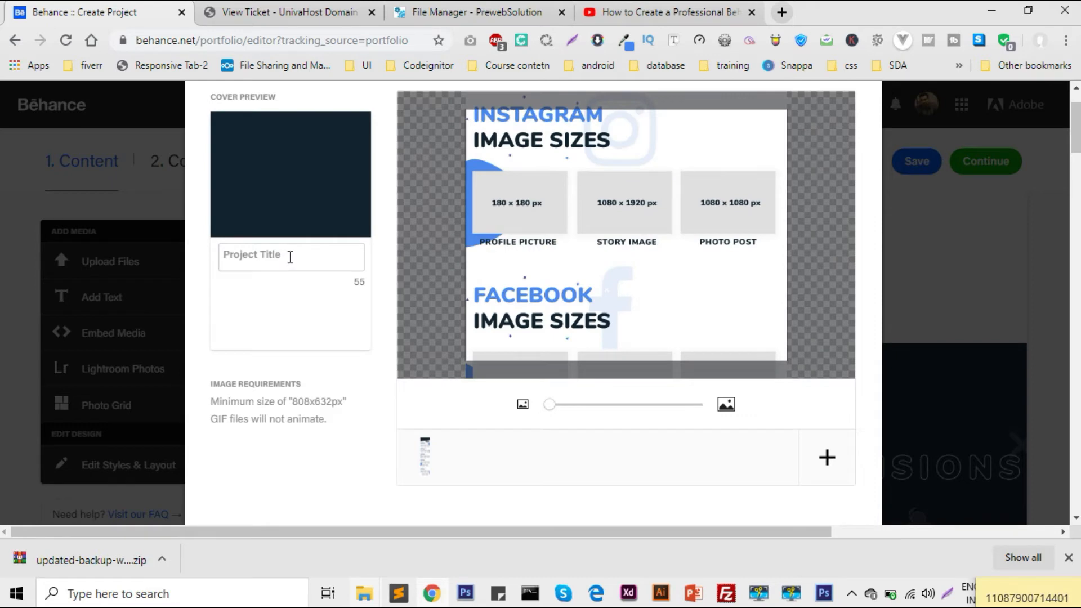
left_click(290, 256)
left_click_drag(542, 242, 604, 359)
left_click_drag(607, 141, 622, 378)
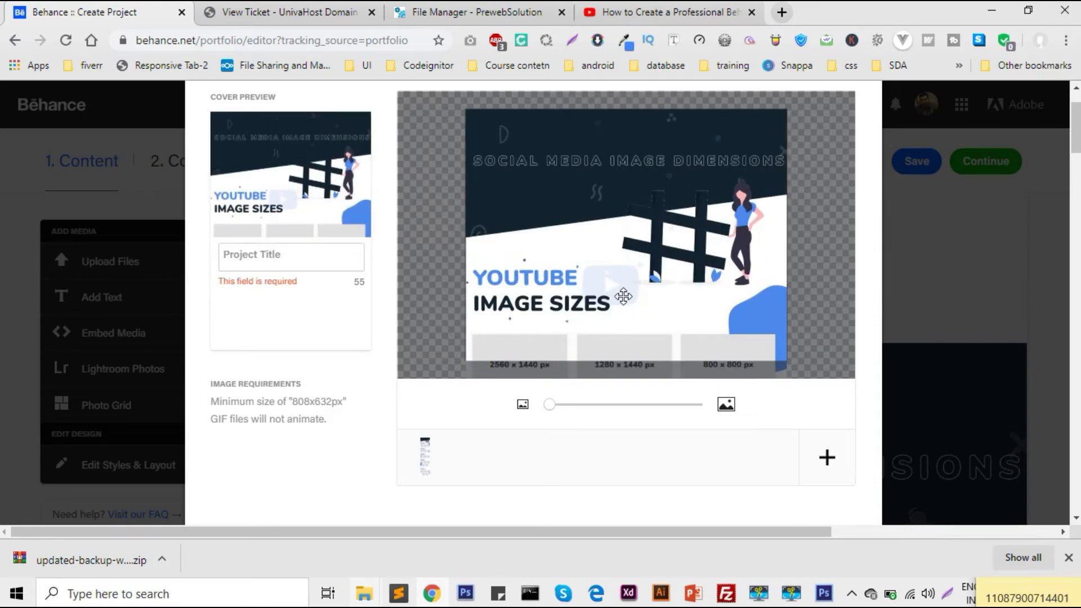
left_click_drag(620, 228, 622, 282)
- Enter "Social Media Image Dimensions" as the project title on the cover
left_click(302, 264)
type("Social Media Images D")
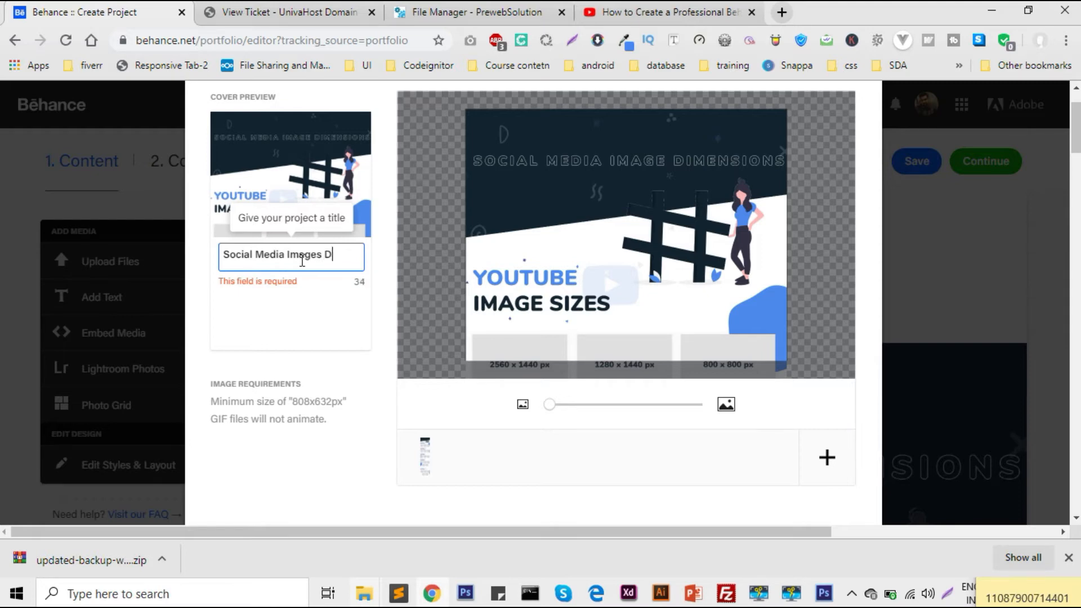
type("imensions")
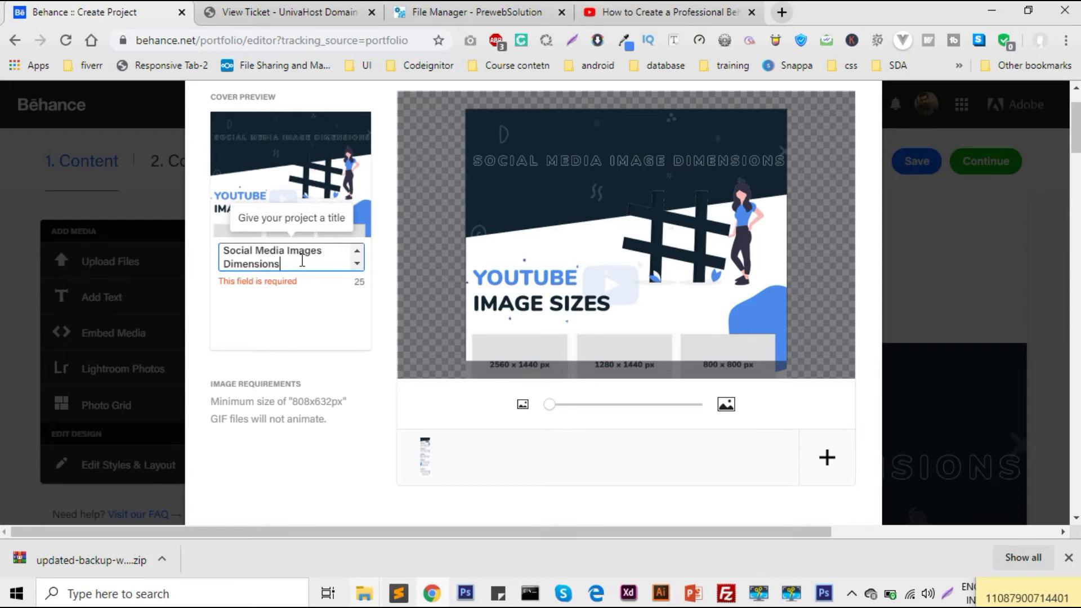
key("BackSpace")
key("BackSpace")
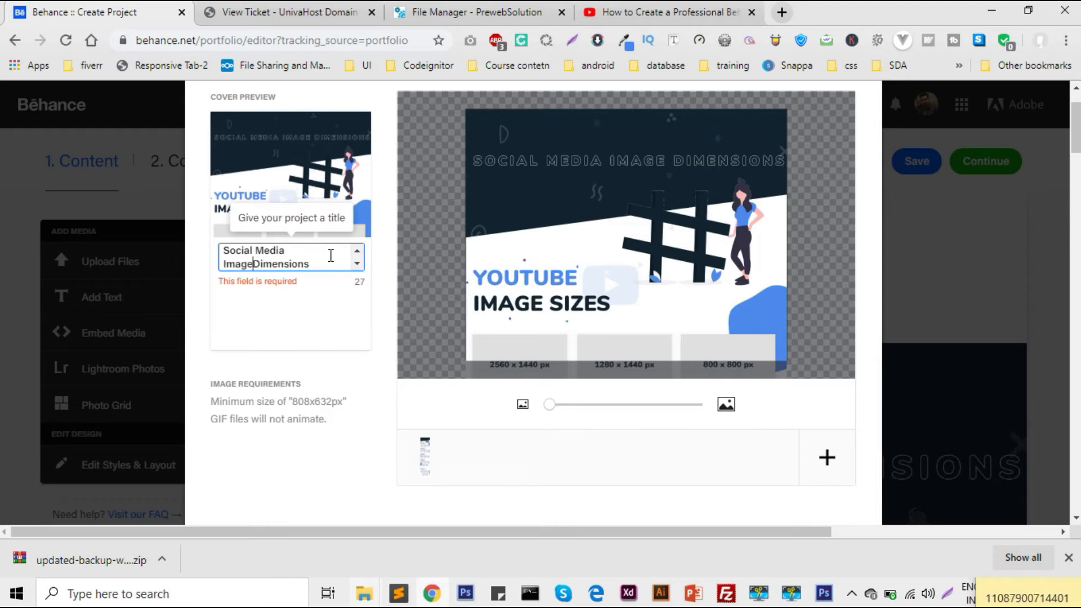
left_click_drag(314, 268, 225, 252)
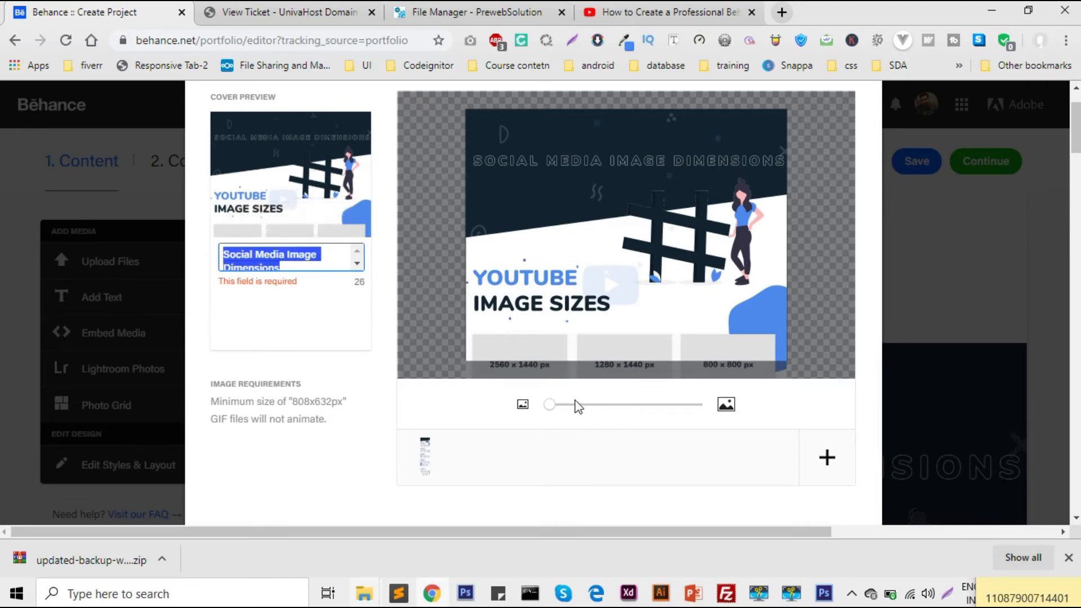
- Keep the cover image at its smallest scale, aligned to the infographic's upper edge, and crop it to proceed to the project settings
left_click_drag(550, 406, 509, 414)
left_click_drag(656, 285, 656, 237)
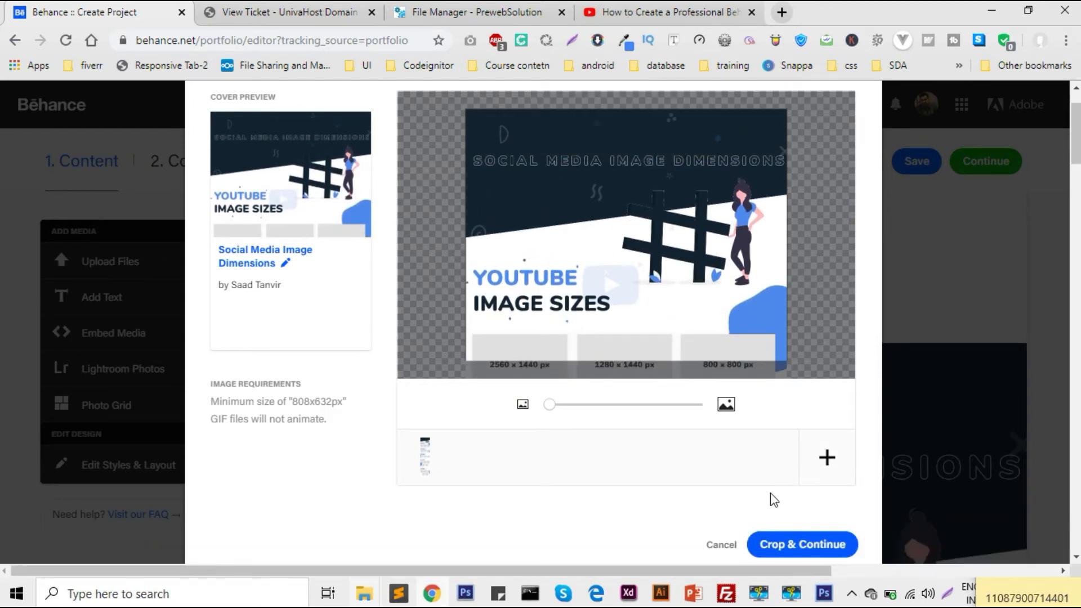
left_click(1067, 557)
left_click(797, 545)
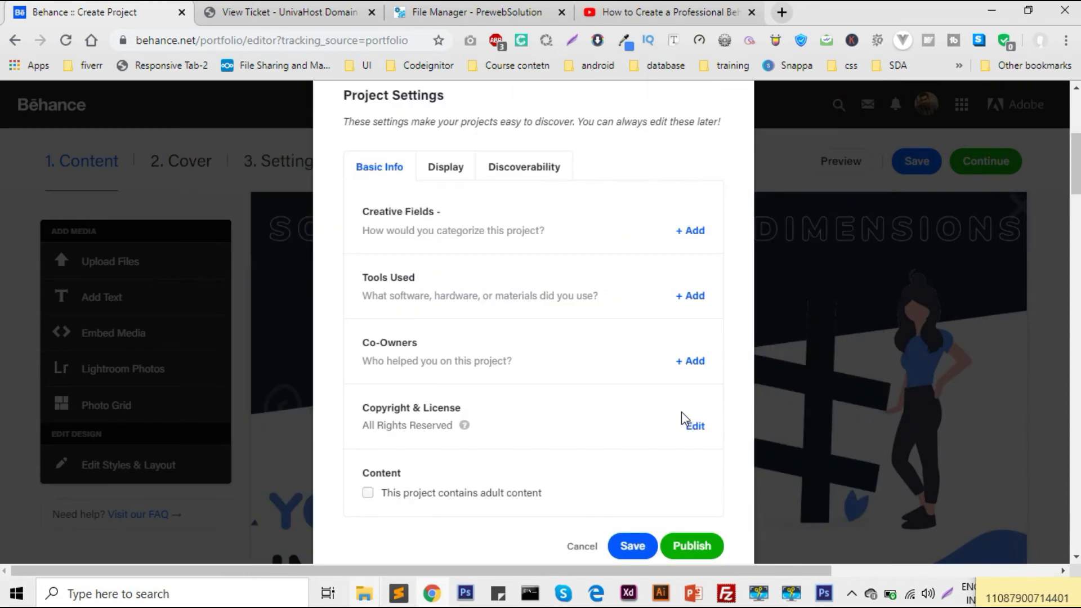
- Select Graphic Design and Illustration as the project's creative fields
left_click(692, 231)
left_click(392, 237)
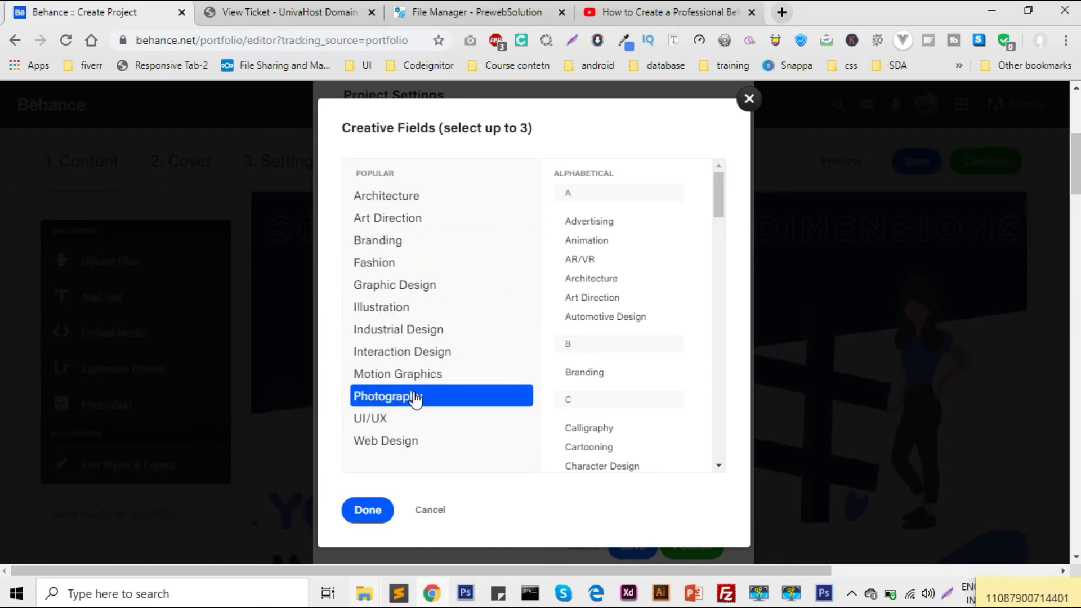
scroll(605, 324, "down", 7)
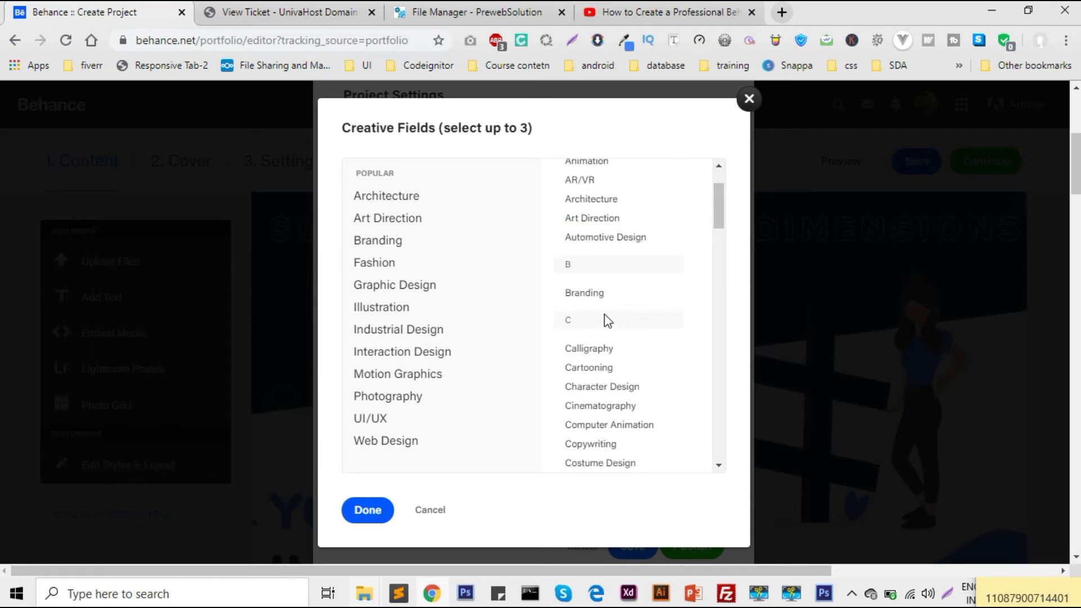
scroll(606, 305, "down", 3)
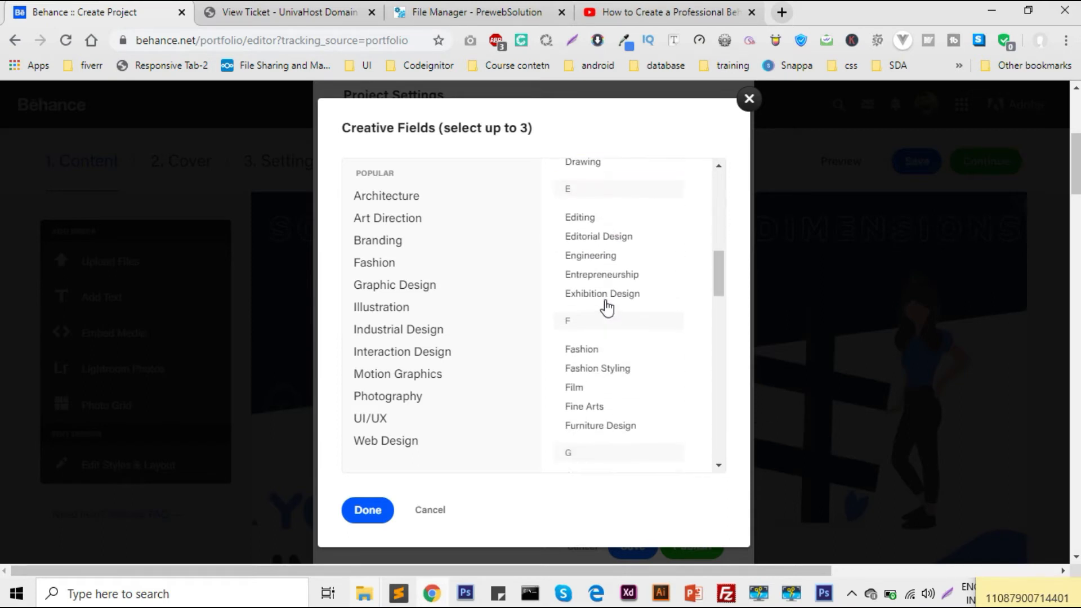
scroll(611, 321, "down", 3)
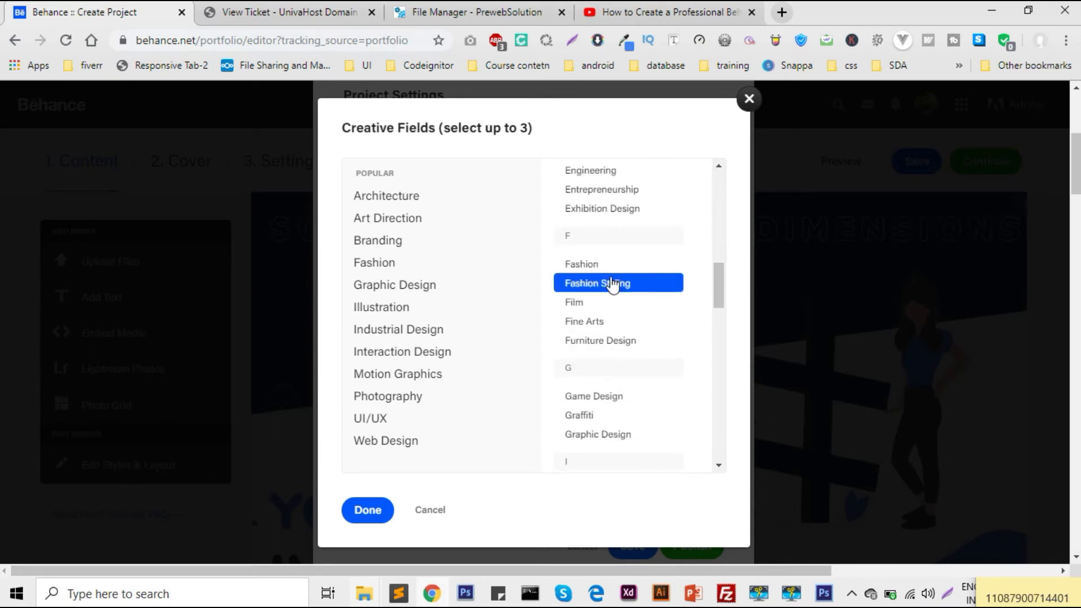
scroll(621, 341, "down", 3)
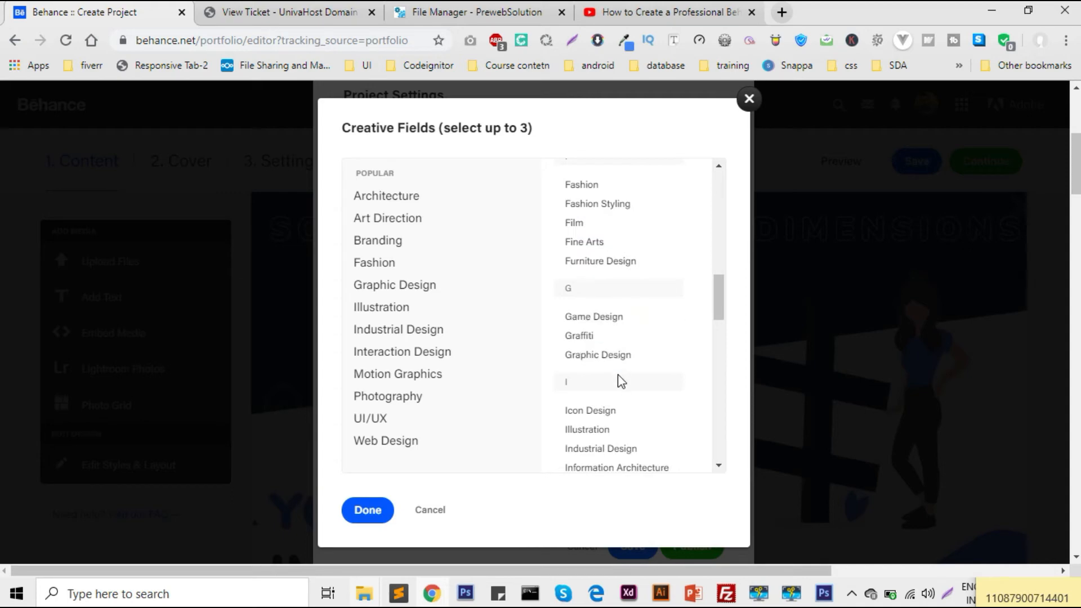
left_click(619, 356)
left_click(614, 430)
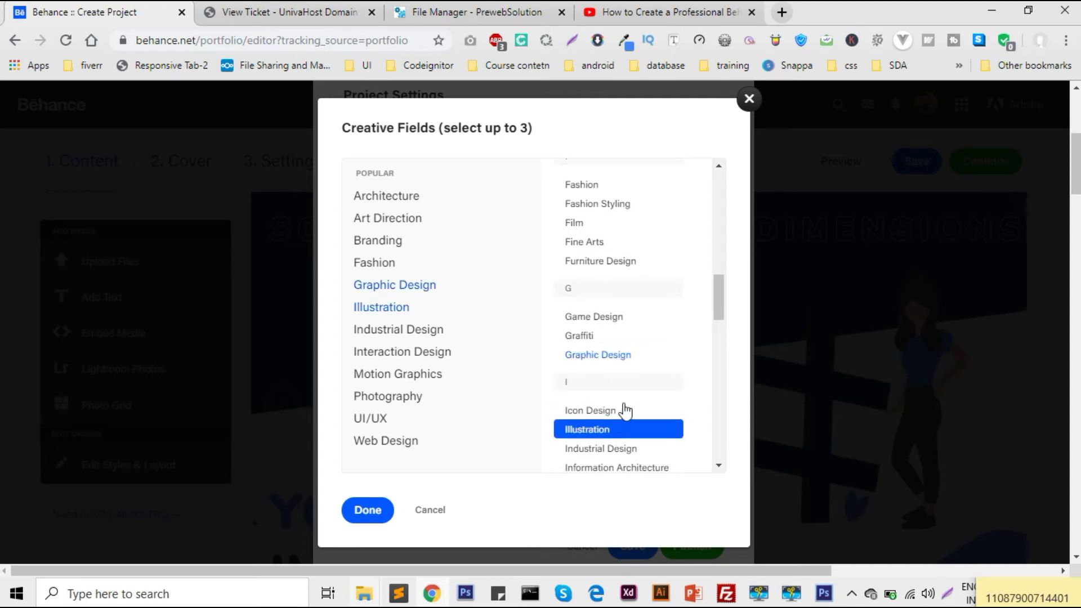
- Look through the remaining alphabetical creative fields down to Writing and confirm the creative field selection
scroll(633, 366, "down", 2)
scroll(632, 374, "down", 2)
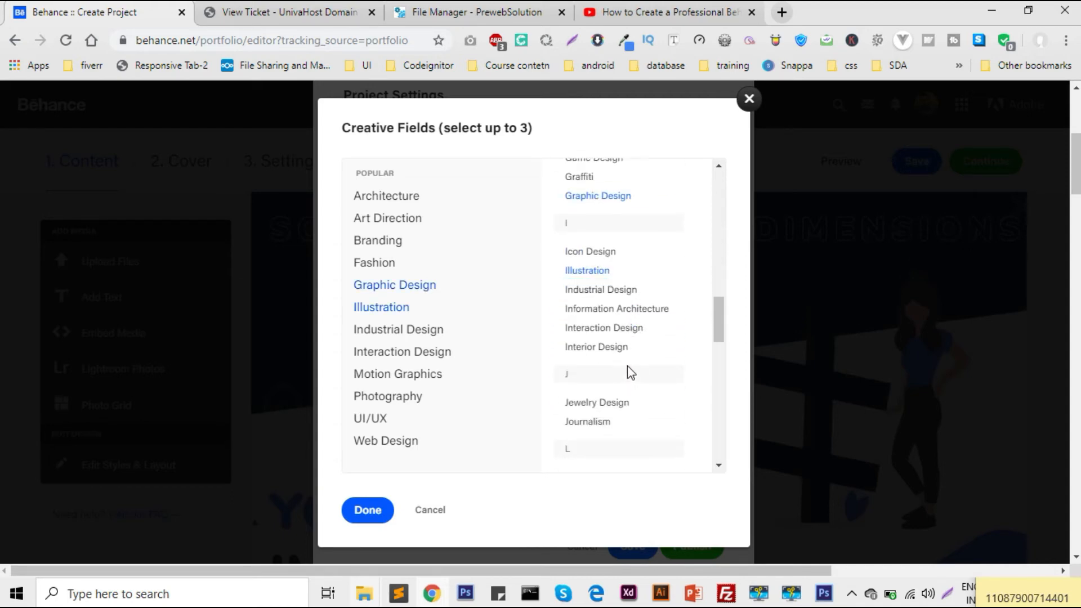
scroll(630, 373, "down", 3)
scroll(629, 373, "down", 4)
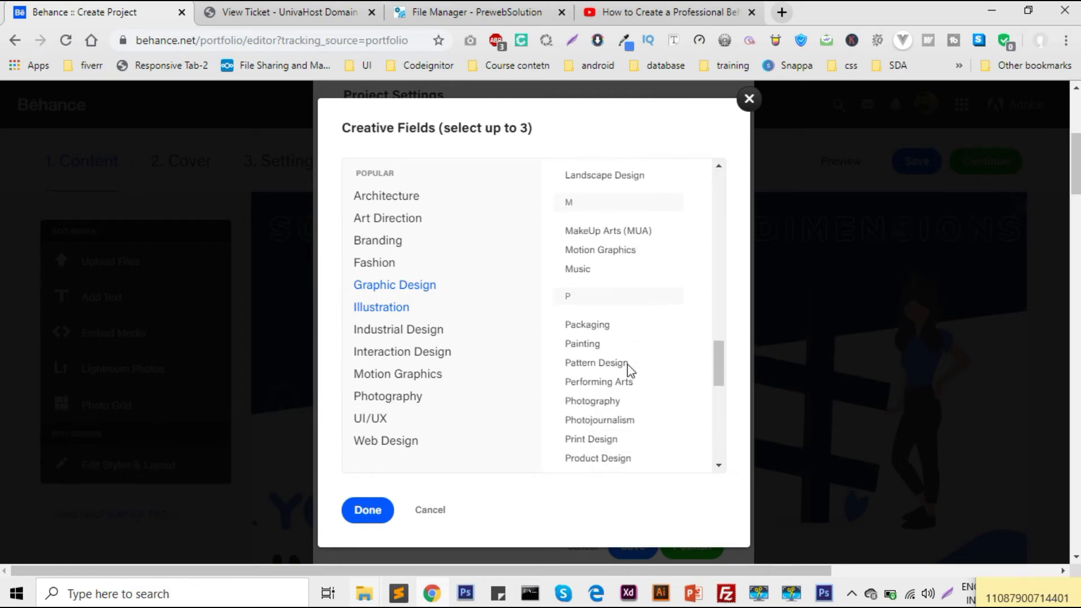
scroll(628, 372, "down", 1)
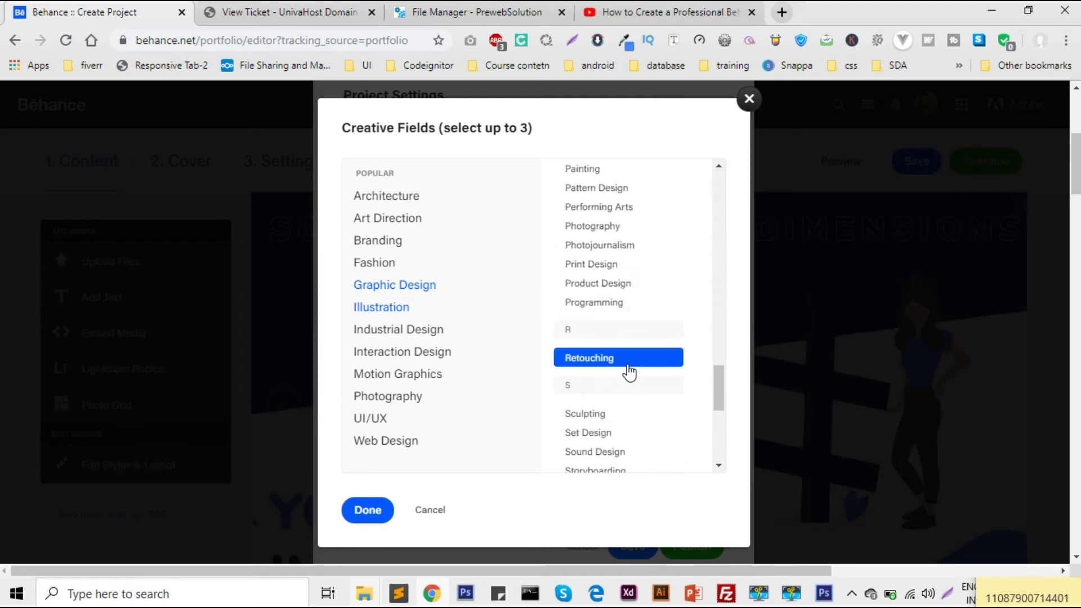
scroll(629, 373, "down", 2)
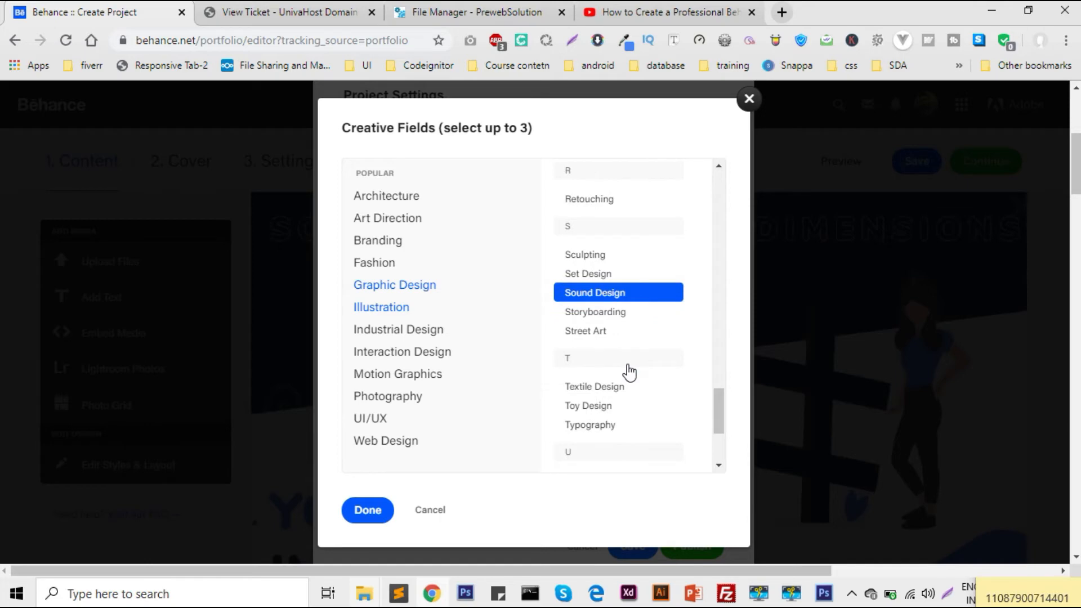
scroll(630, 371, "down", 1)
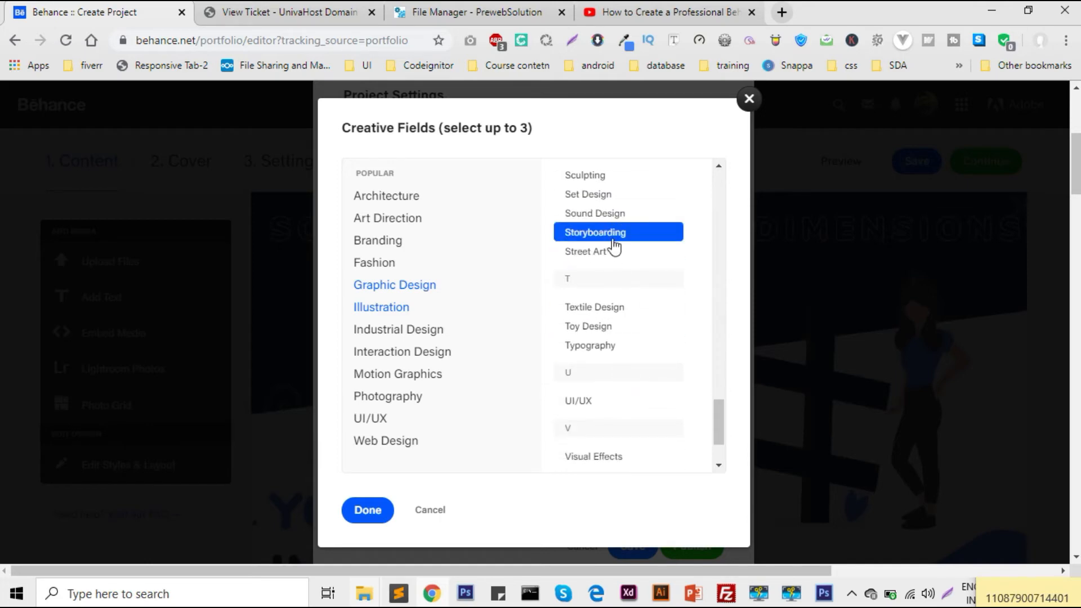
scroll(628, 396, "down", 2)
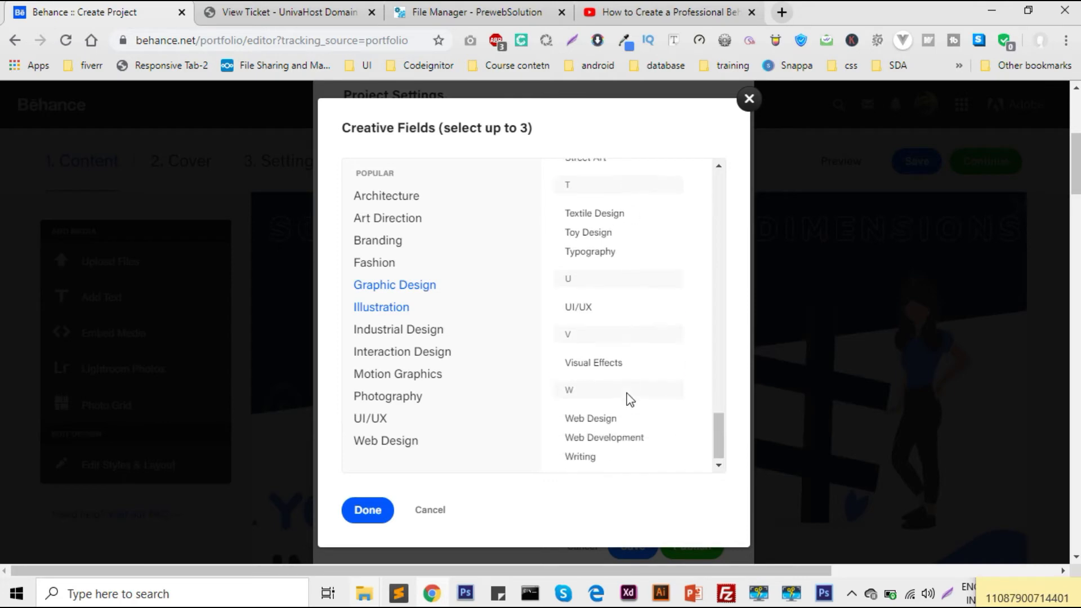
scroll(628, 398, "up", 1)
scroll(628, 397, "down", 1)
scroll(628, 397, "up", 8)
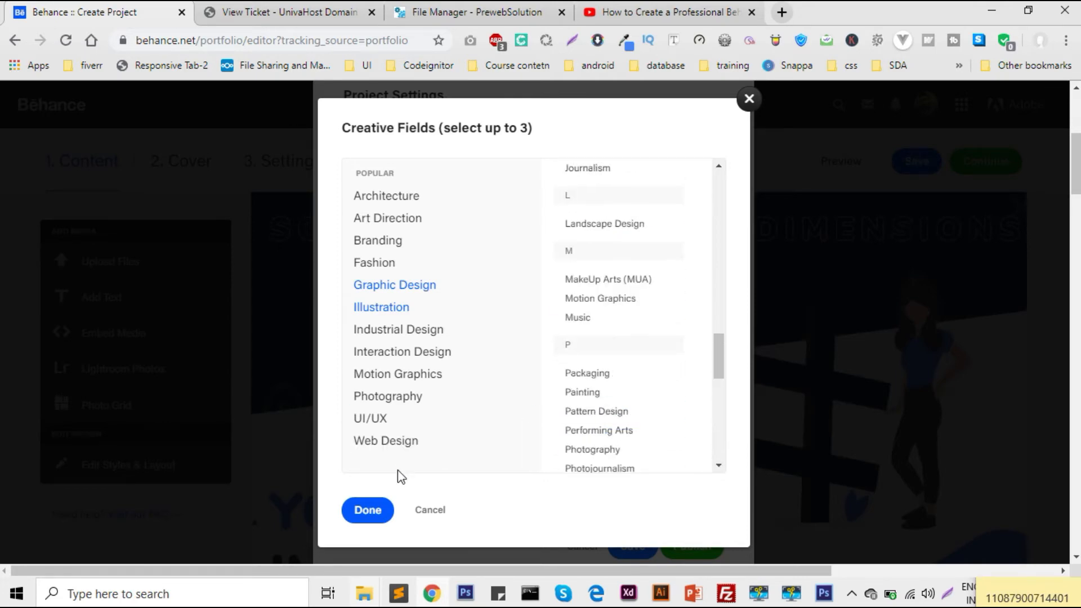
left_click(367, 509)
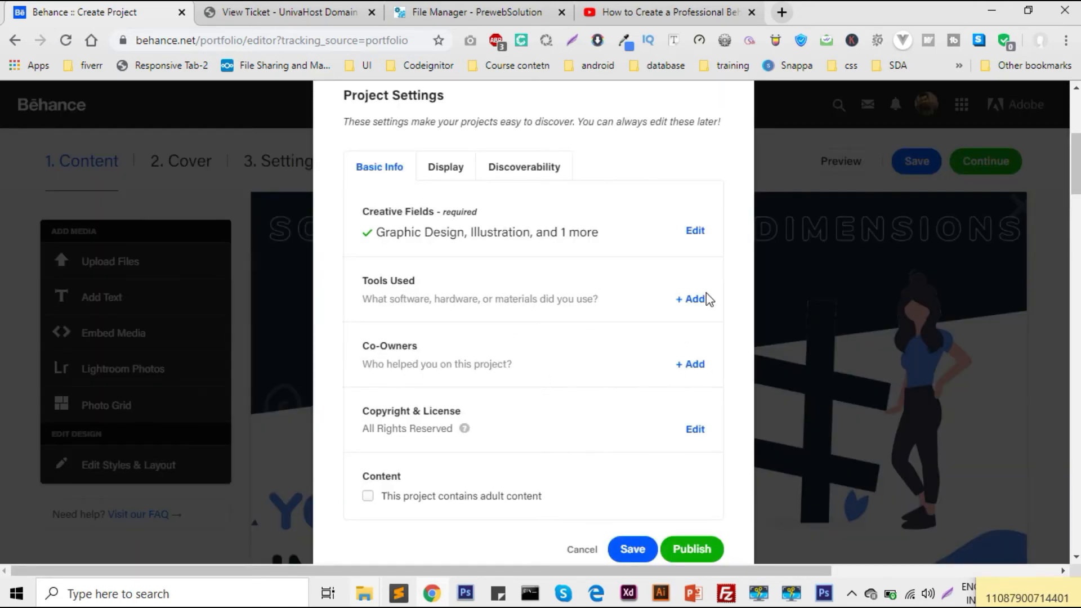
- Add Adobe Illustrator and Adobe Photoshop as the tools used on the project
left_click(692, 297)
left_click(526, 247)
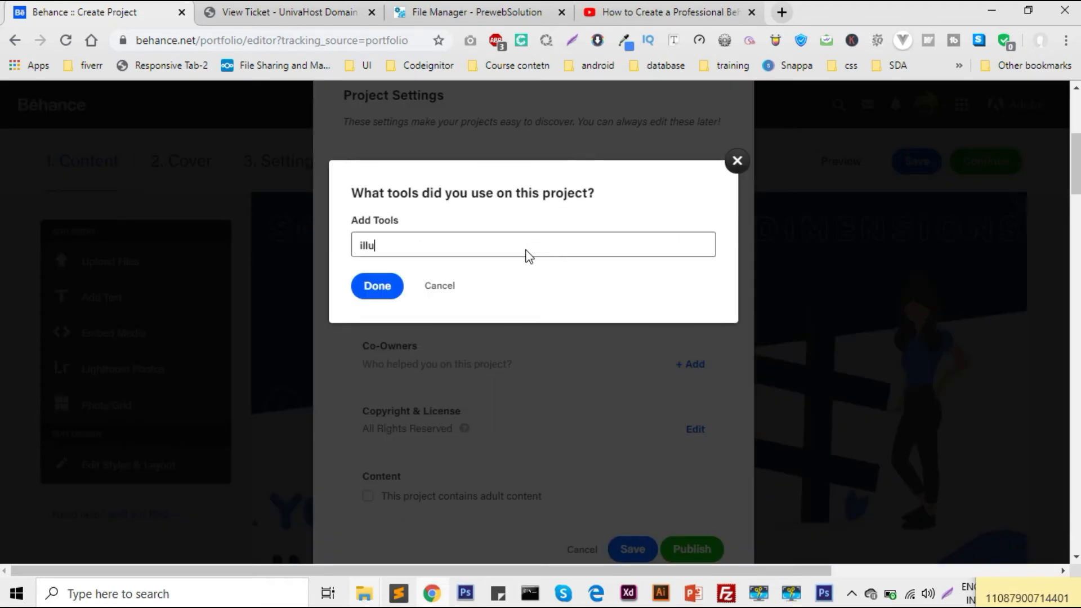
type("illua")
key("BackSpace")
type("s")
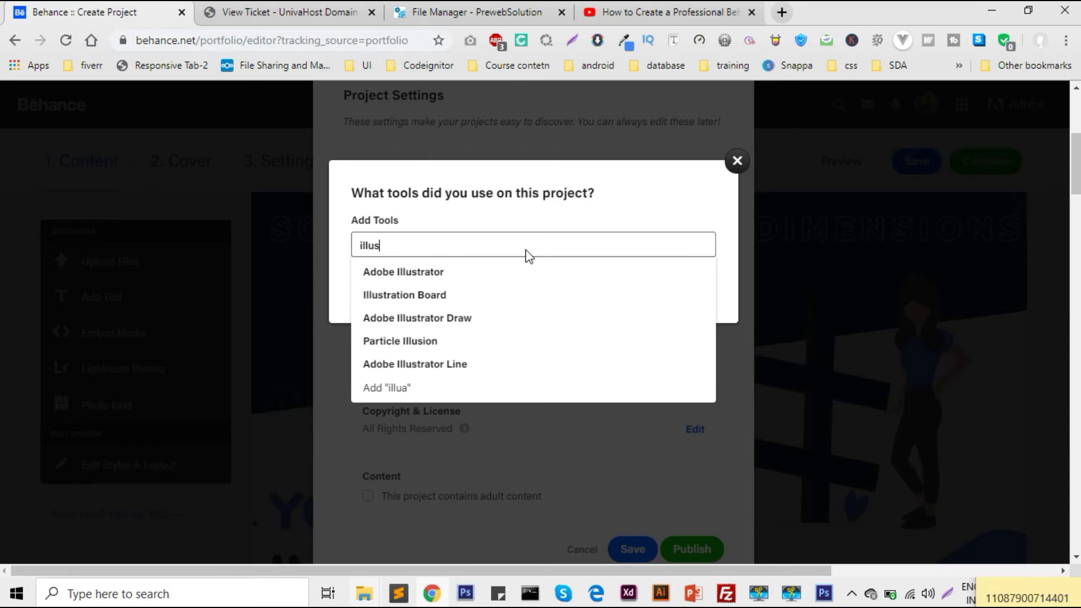
left_click(478, 279)
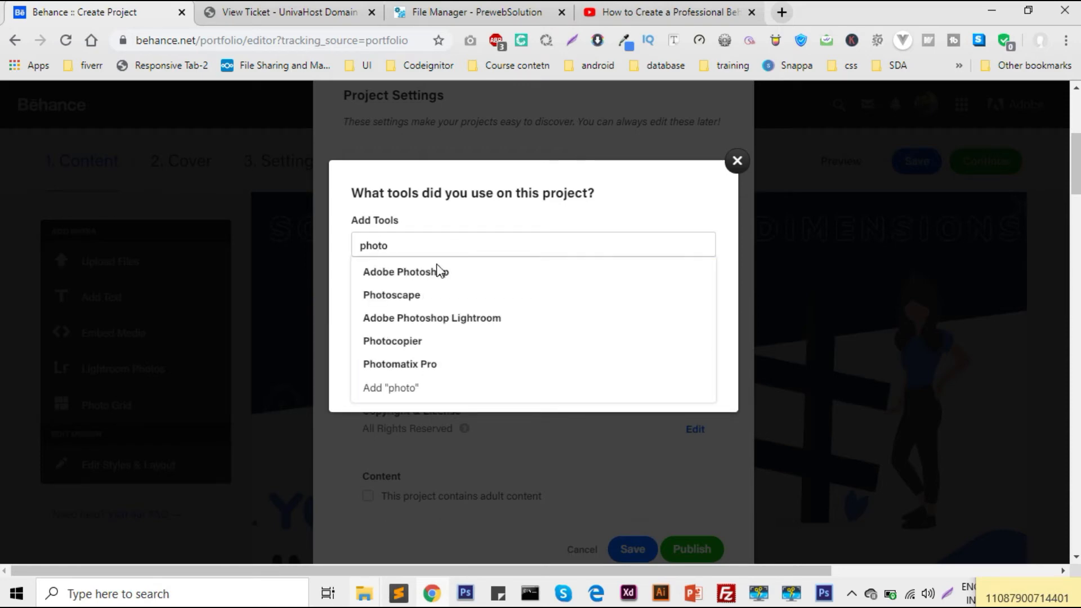
left_click(438, 270)
left_click(377, 420)
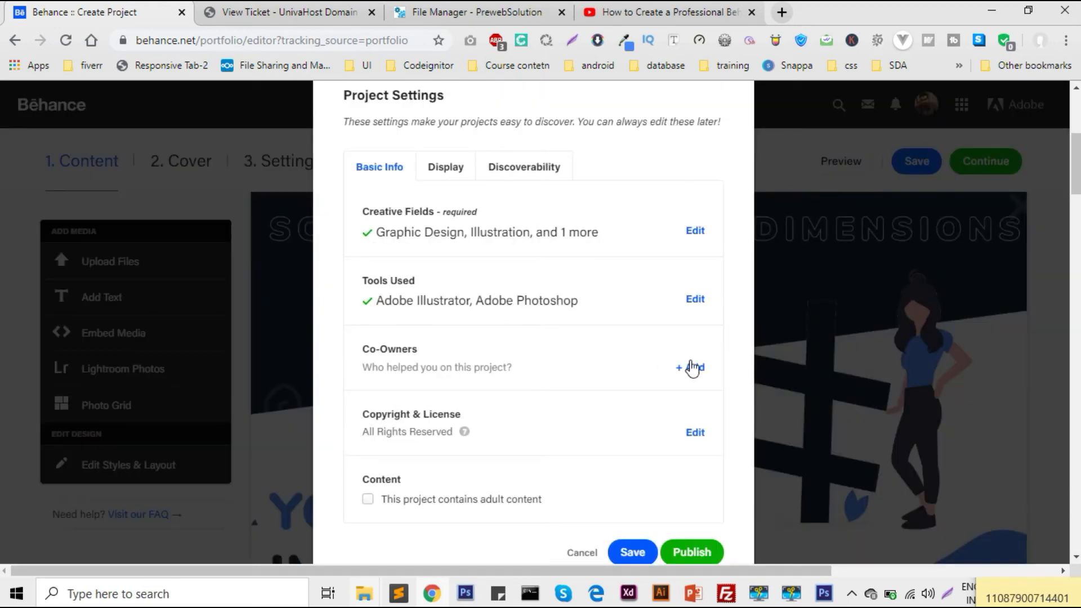
- Review the project's network and comment display settings and its discoverability options
scroll(453, 385, "down", 1)
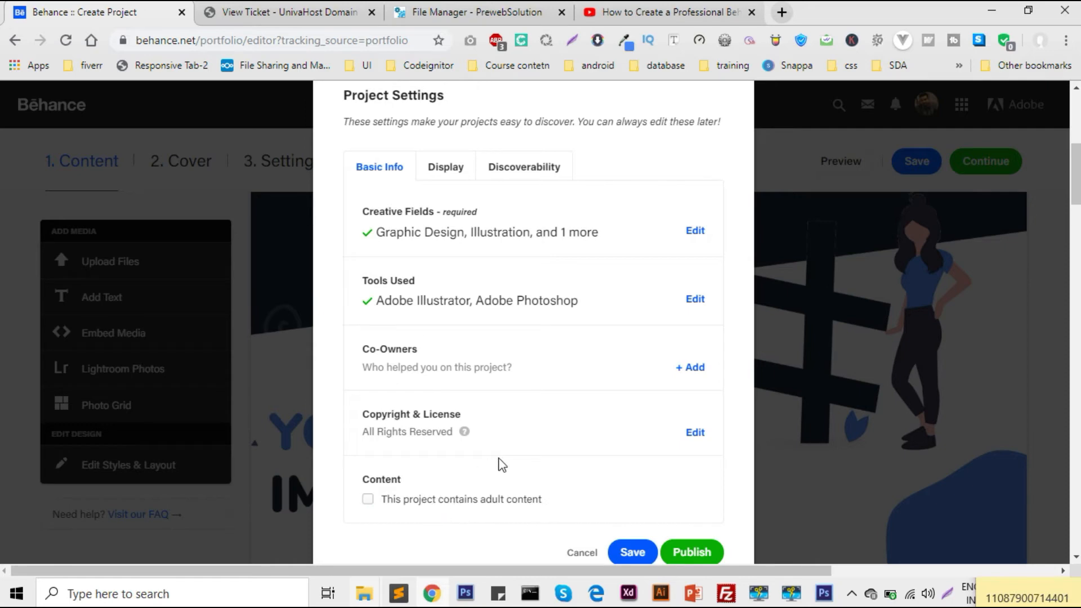
left_click(434, 176)
left_click_drag(431, 188, 422, 276)
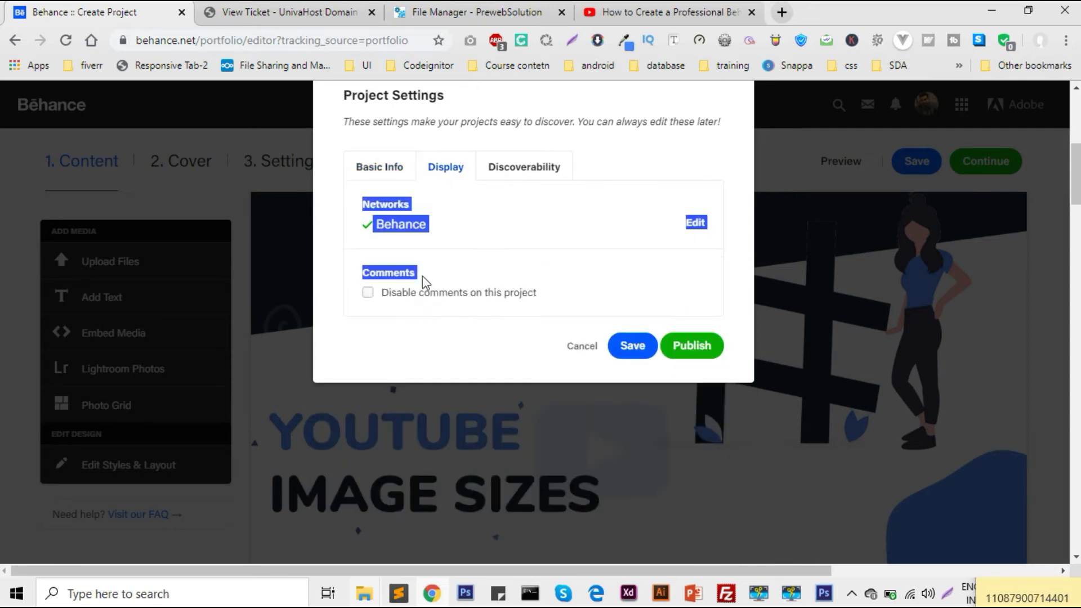
left_click(465, 253)
left_click(524, 175)
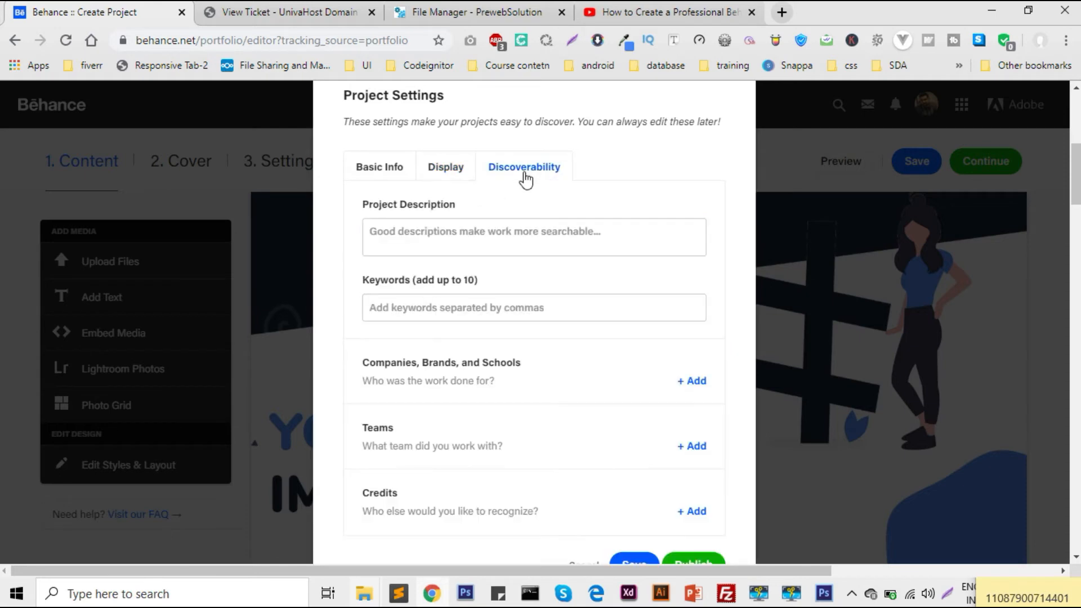
left_click(436, 174)
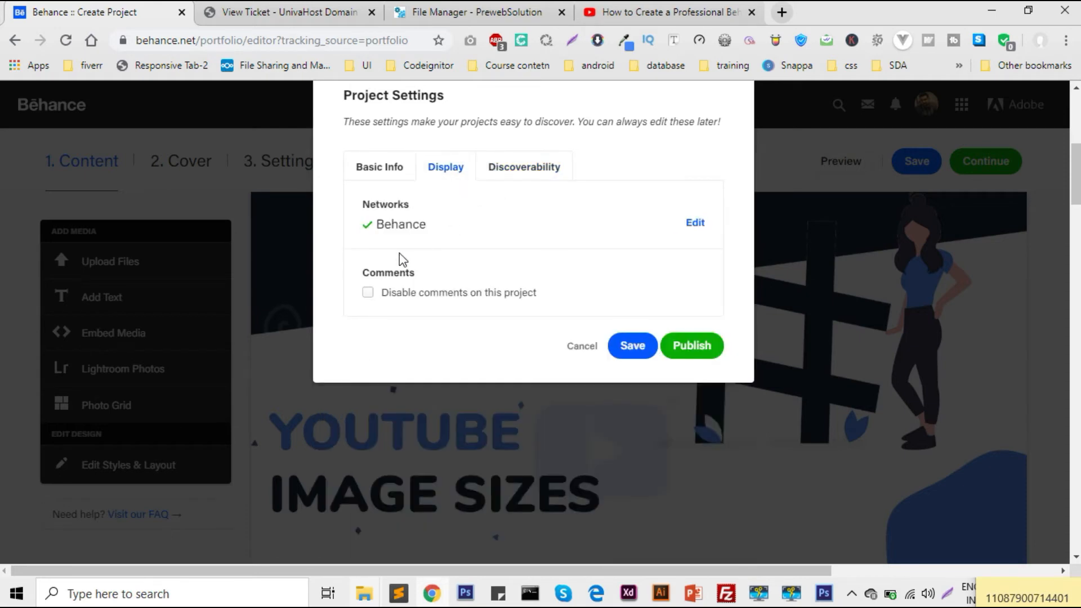
- Enter the project description "Social Media Image Dimensions is a project where you can get the dimensions of elements of different social media platforms."
left_click(516, 176)
left_click(448, 232)
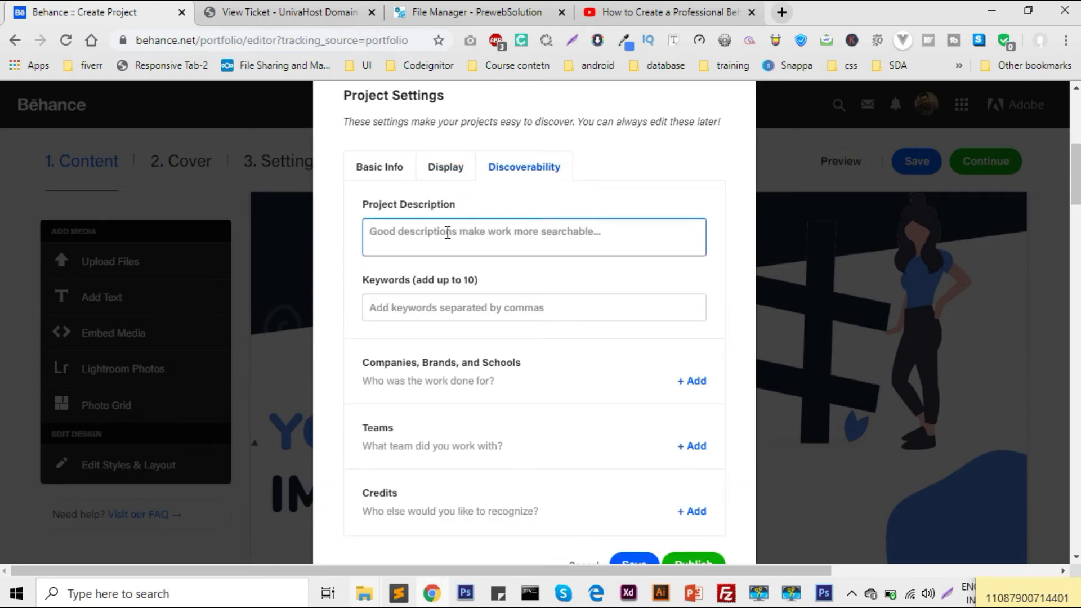
type("Social Media Image Dimensions")
type("is a project whe")
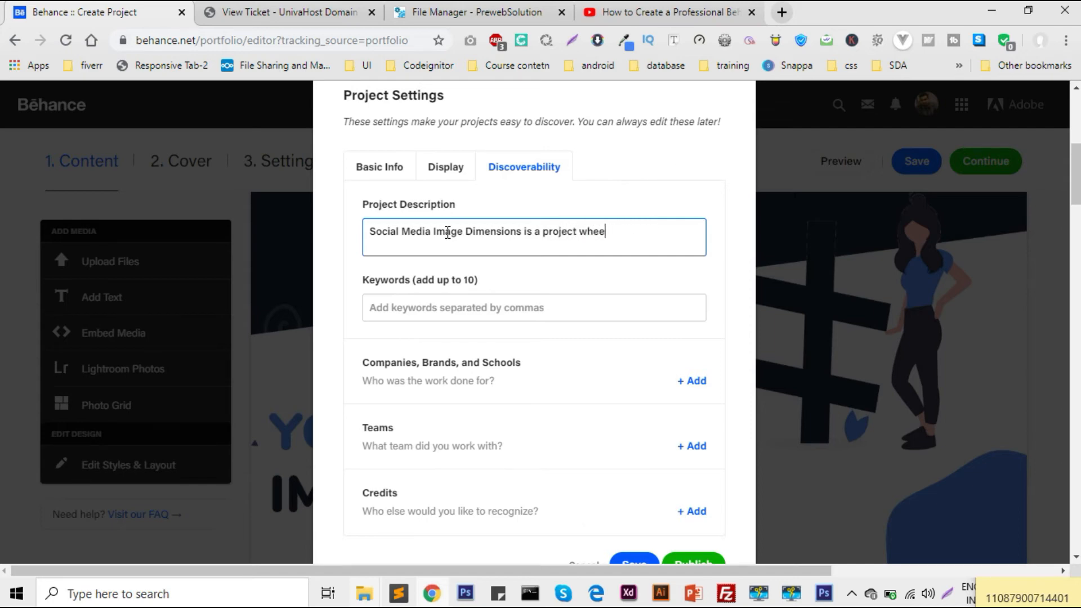
type("re you c")
type("an get the d")
type("imen")
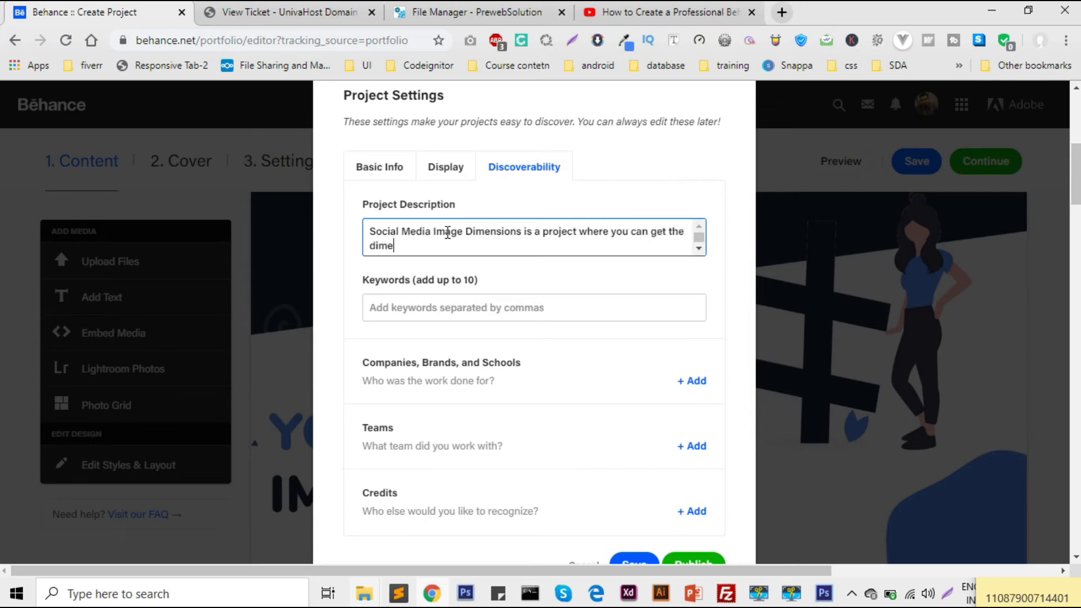
type("sions of elements of d")
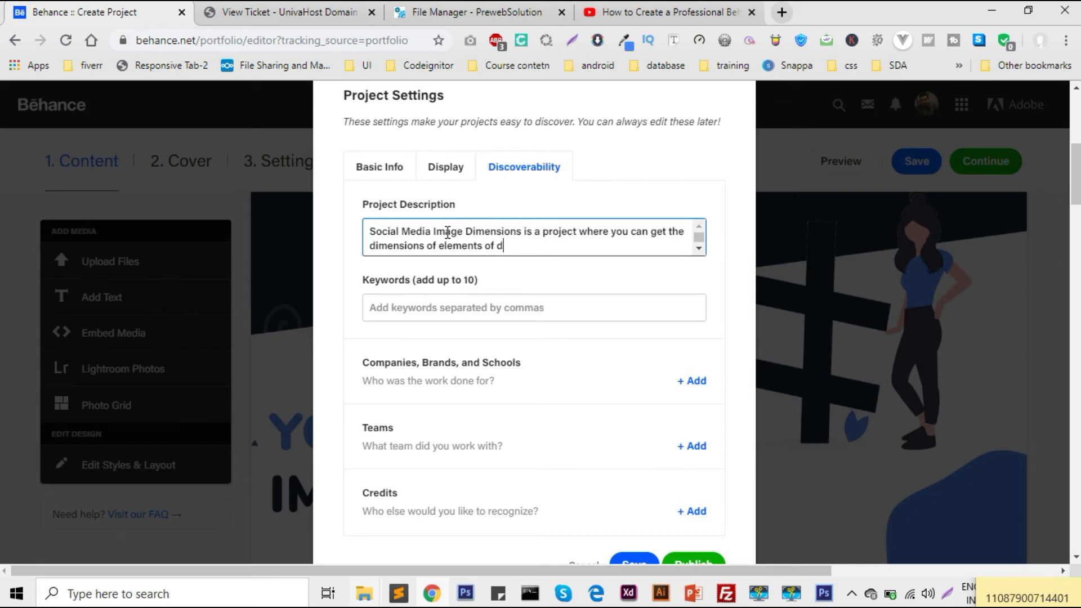
type("ifferent scoial")
key("BackSpace")
key("BackSpace")
key("BackSpace")
key("BackSpace")
key("BackSpace")
type("ocial media")
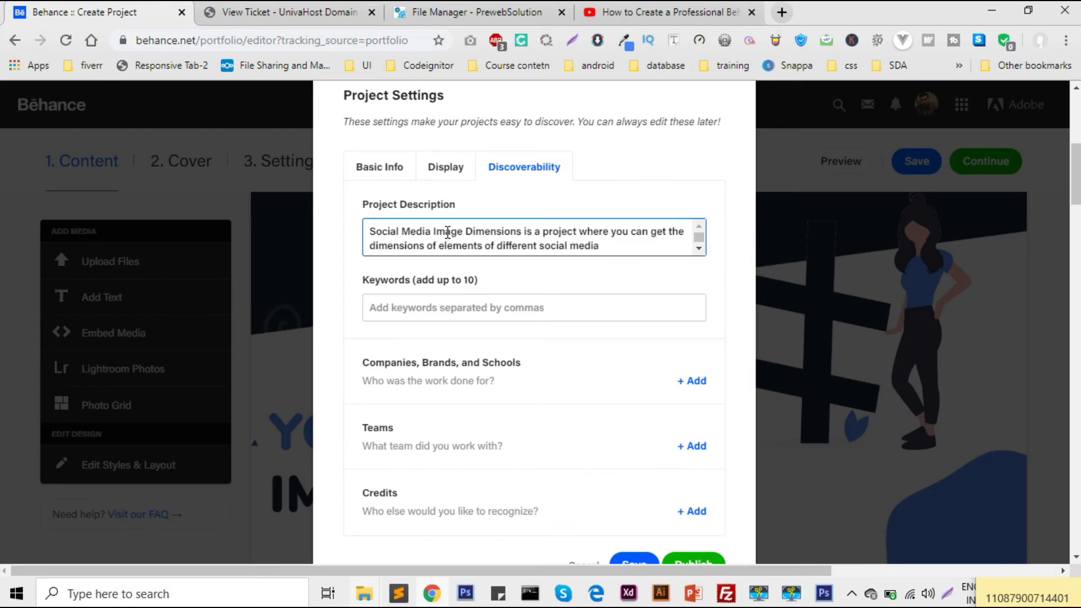
type(" c")
type("paltforms.")
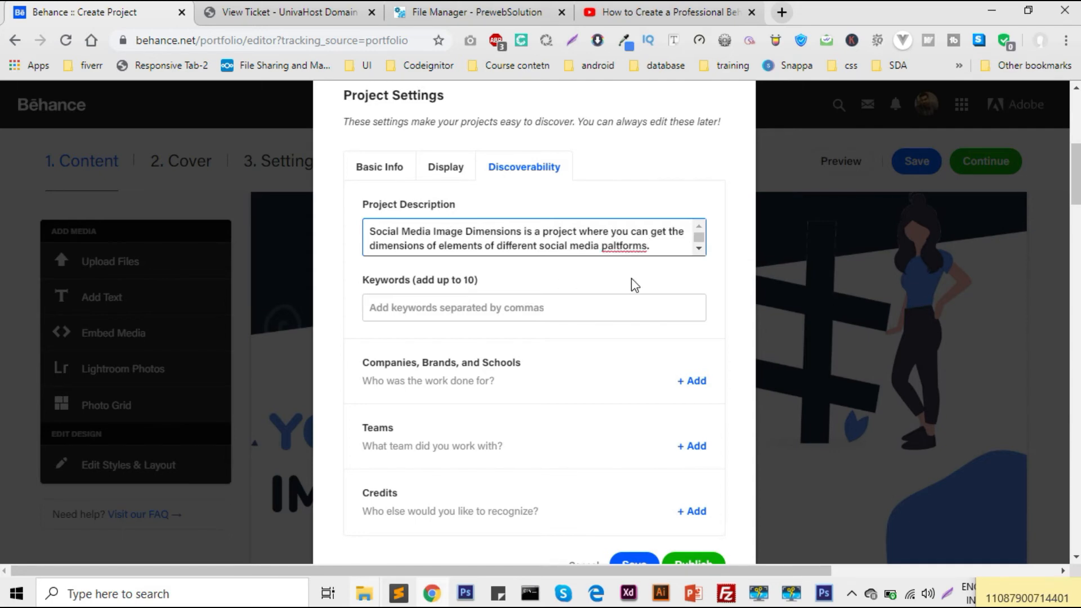
right_click(616, 246)
left_click(649, 261)
type(".")
- Add "social media" and "graphic desiging" as the first two keywords of the project
left_click(536, 304)
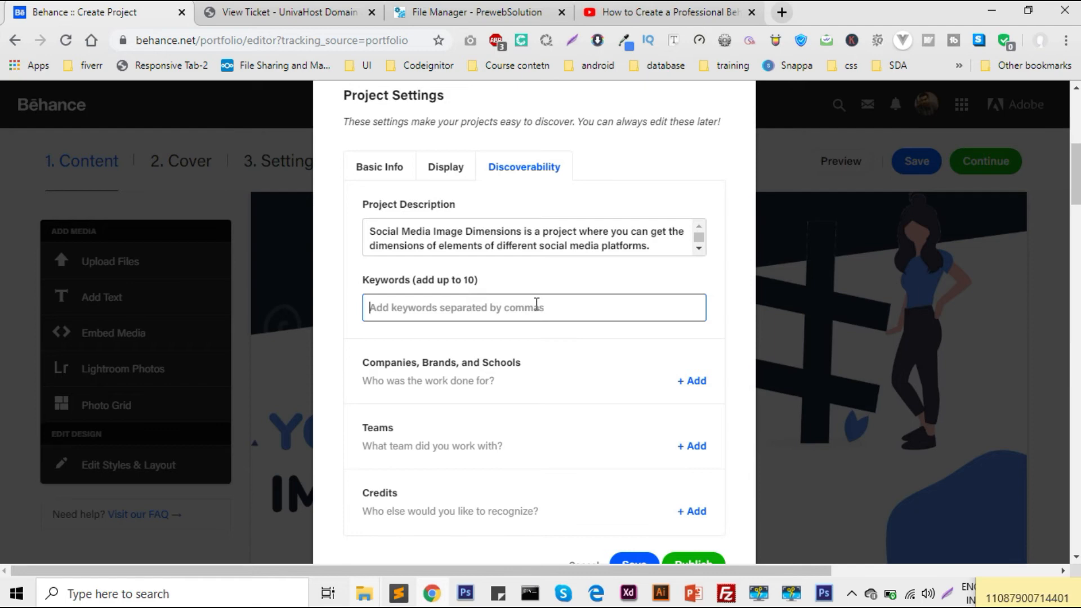
type("social media")
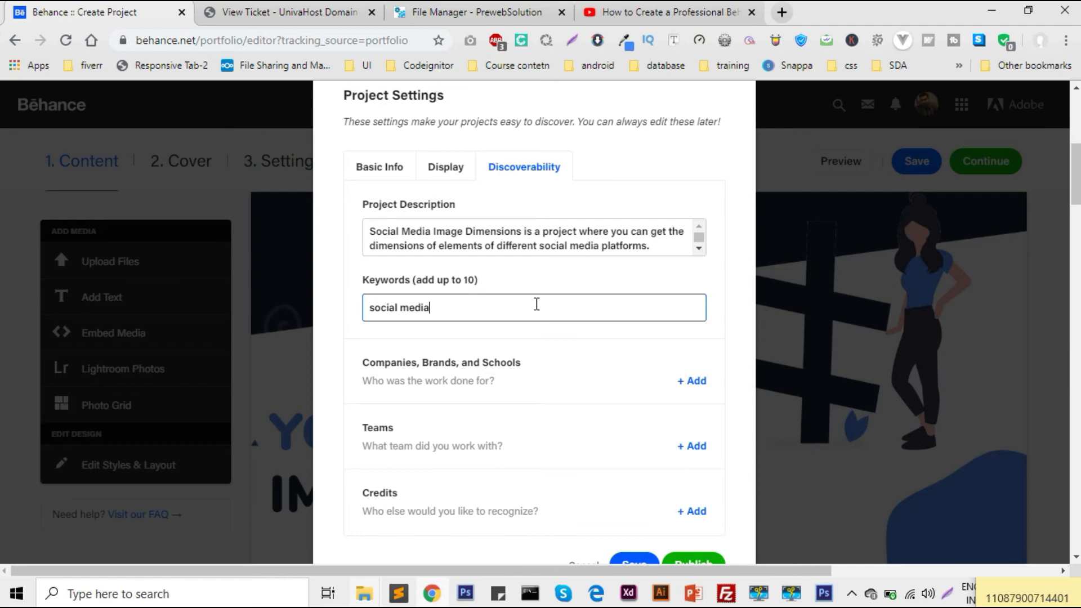
key("Return")
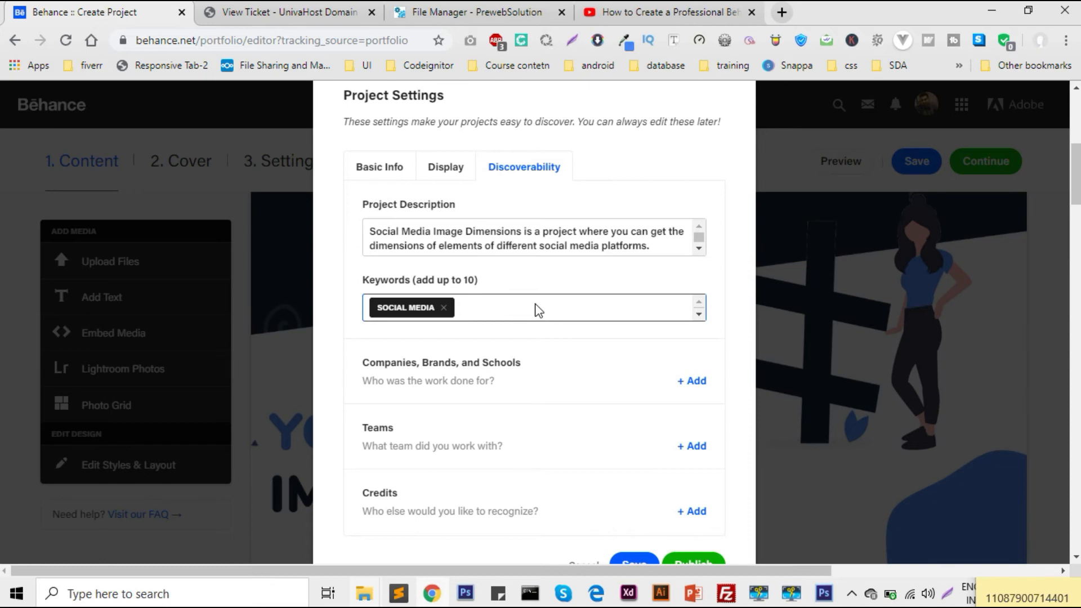
type("grapgi")
key("BackSpace")
key("BackSpace")
type("hic desin")
key("BackSpace")
type("ging")
key("Return")
- Add the keywords "images" and "creativity" to the project
type("iamges")
key("BackSpace")
key("BackSpace")
key("BackSpace")
key("BackSpace")
key("BackSpace")
type("mages")
key("Return")
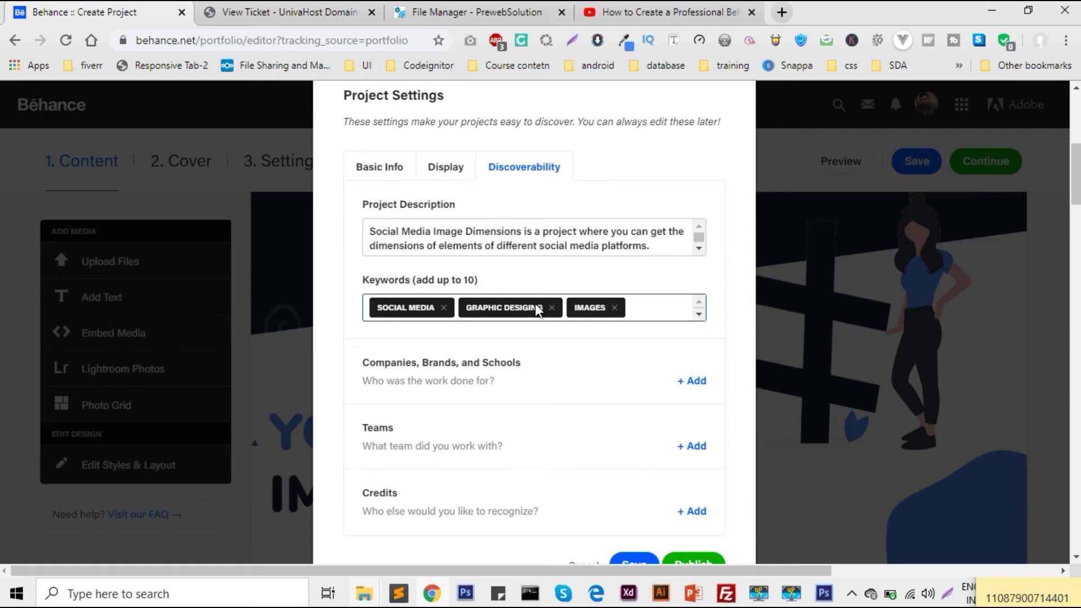
type("creativity")
key("Return")
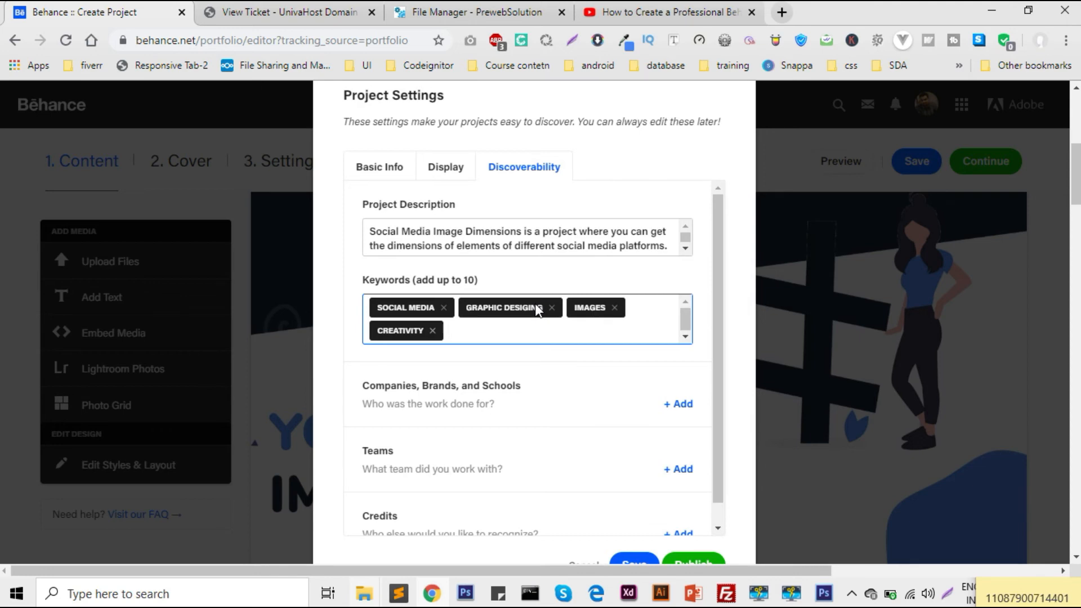
- Add the platform names "instagram", "linkedin" and "facebook" to the project's keywords
type("instagram")
key("Return")
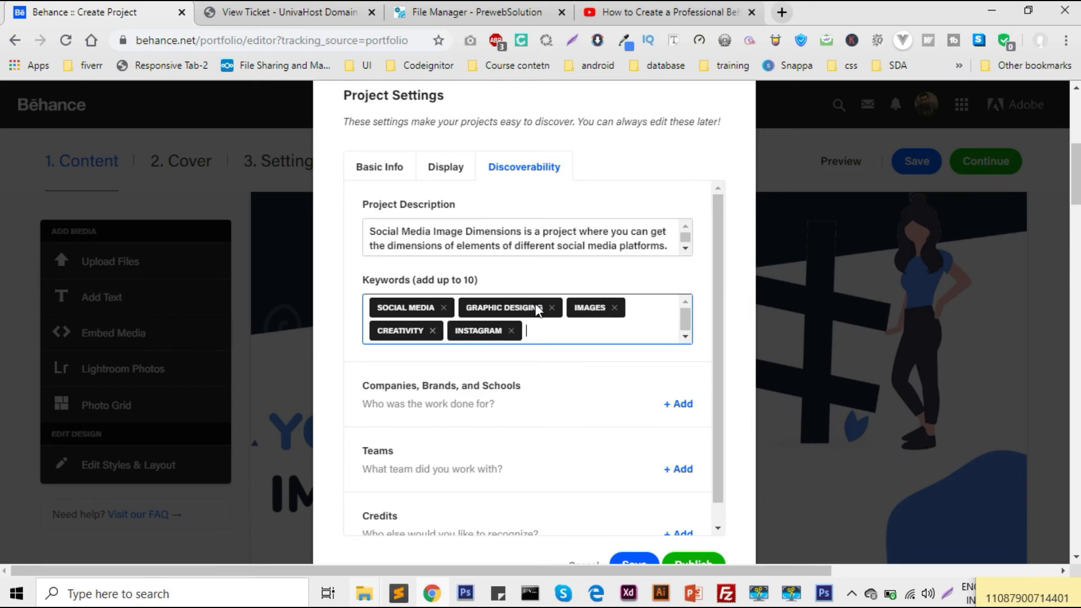
type("linkedin")
key("Return")
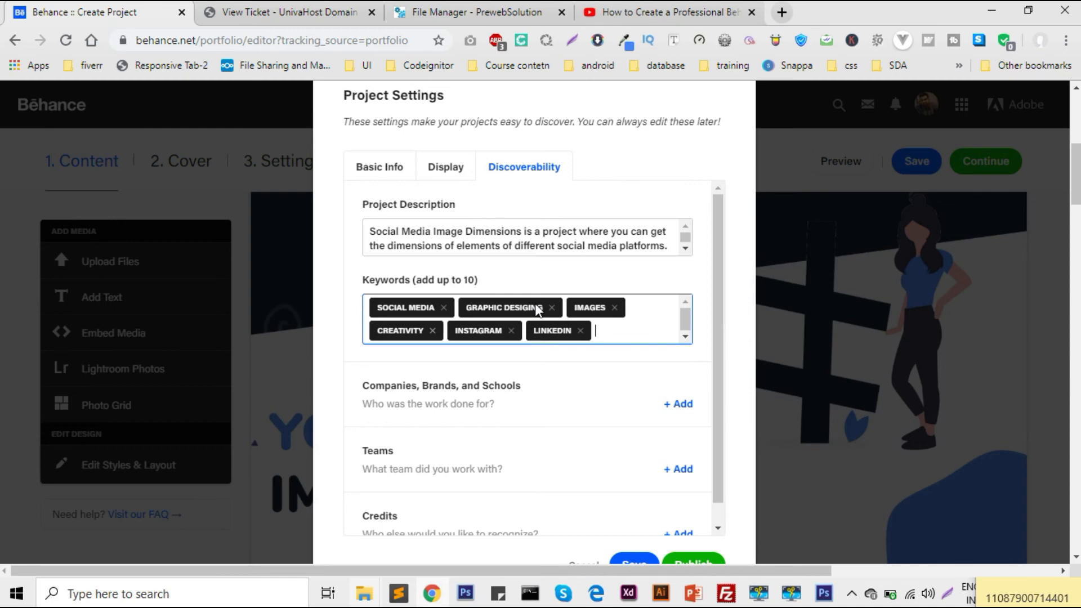
type("facebook")
key("Return")
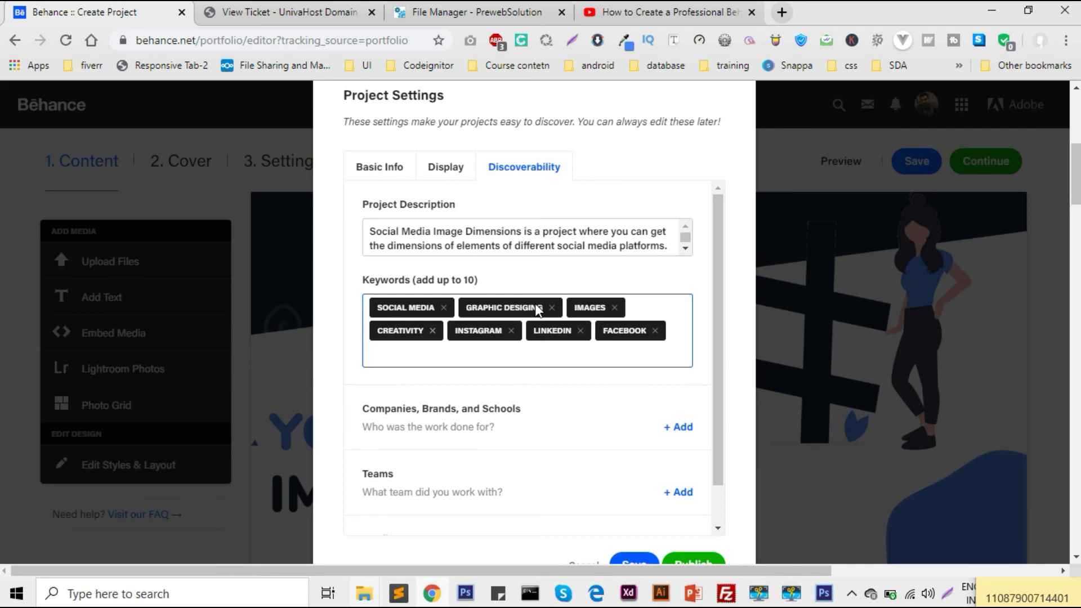
- Complete the keyword list with "youtube", "twitter" and "image dimensions"
type("yotu")
key("BackSpace")
key("BackSpace")
type("utube")
key("Return")
type("t")
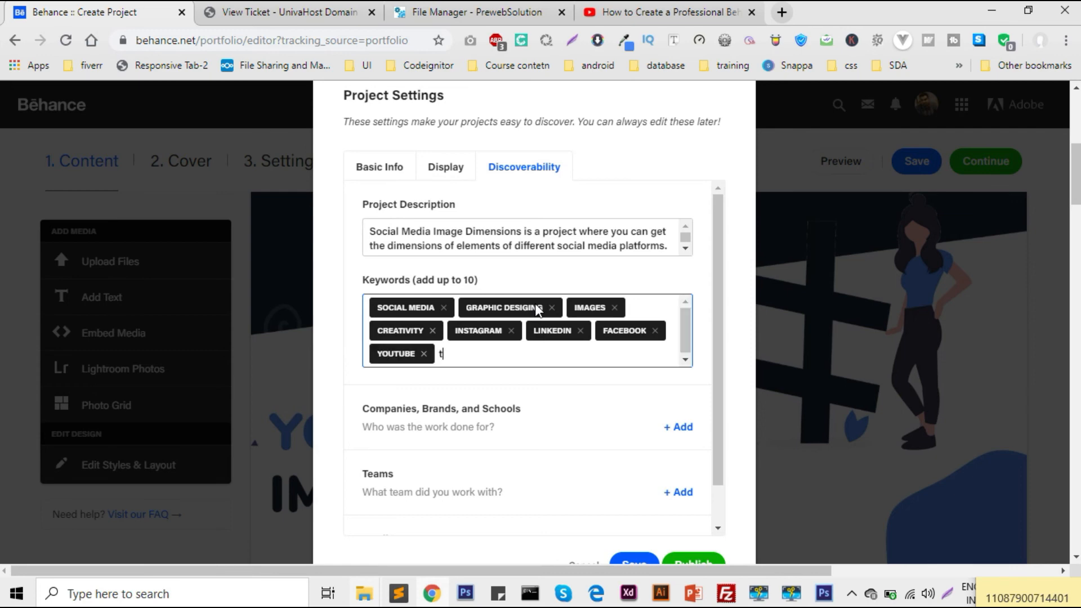
type("witter")
key("Return")
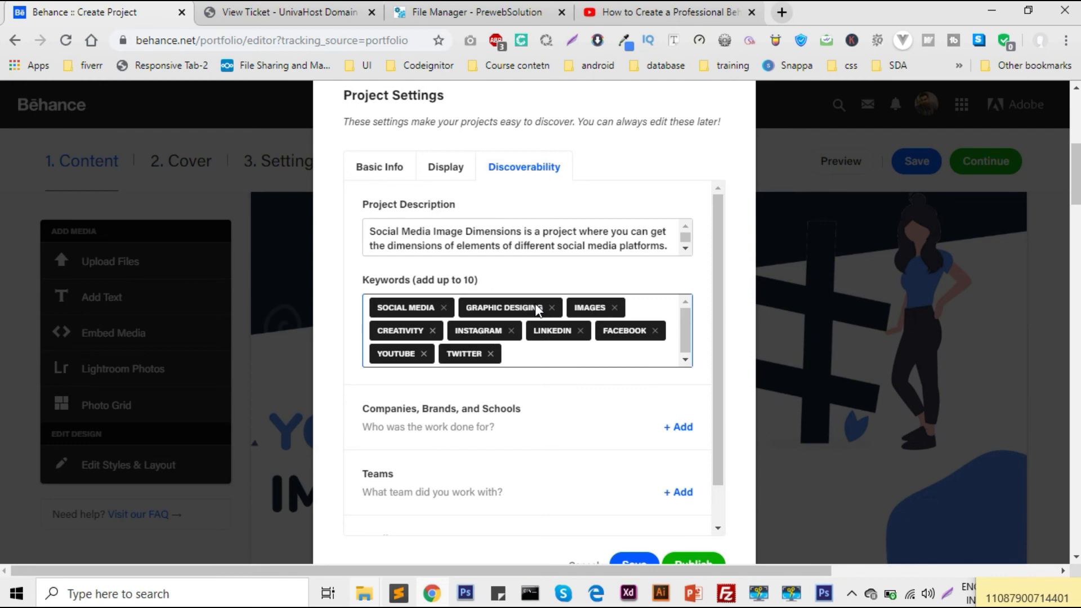
type("image dimensions")
key("Return")
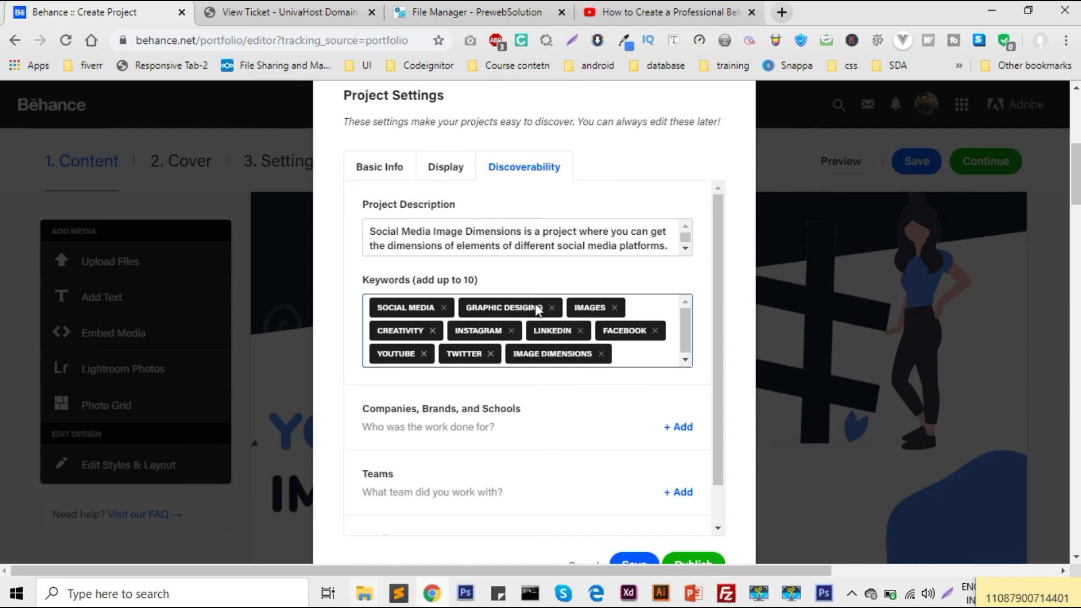
- Extend the end of the project description with "like Instagram, Linkedin, Facebook, Youtube and Twitter."
left_click(672, 247)
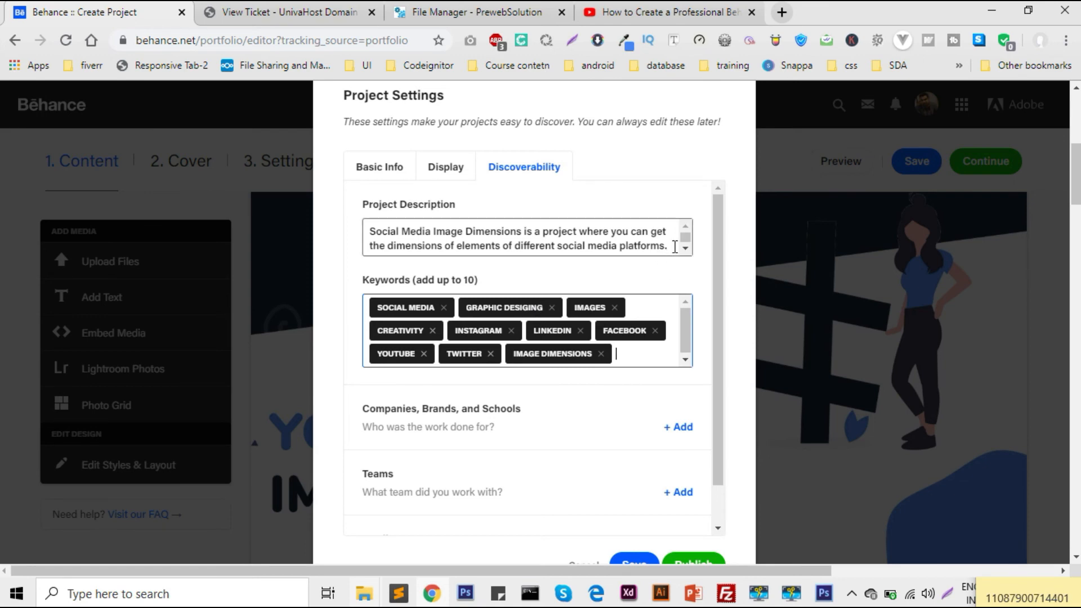
type("like")
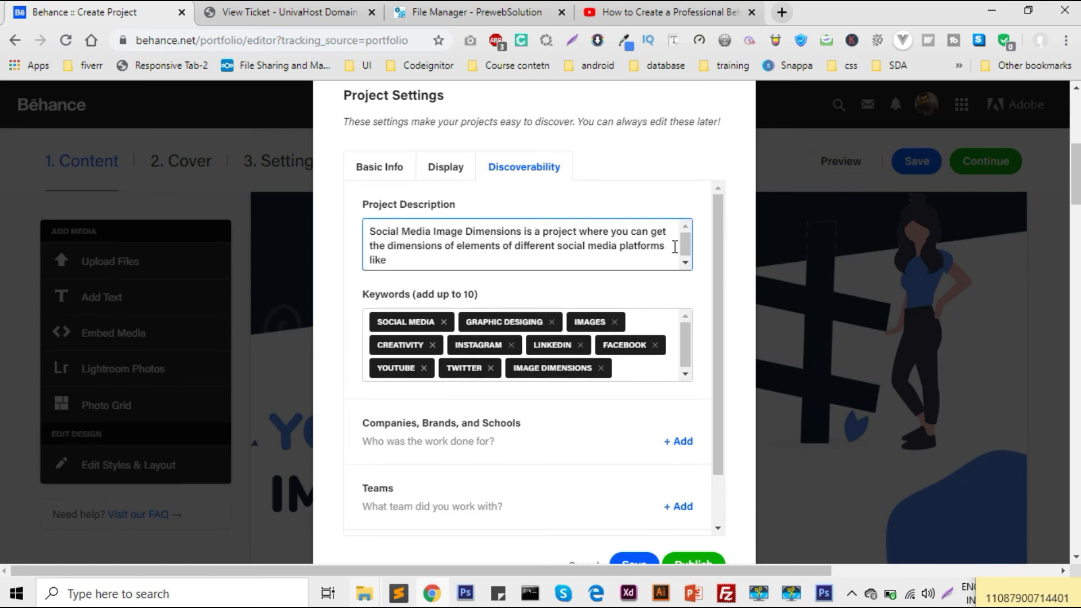
type(" Instagram, Linkedi")
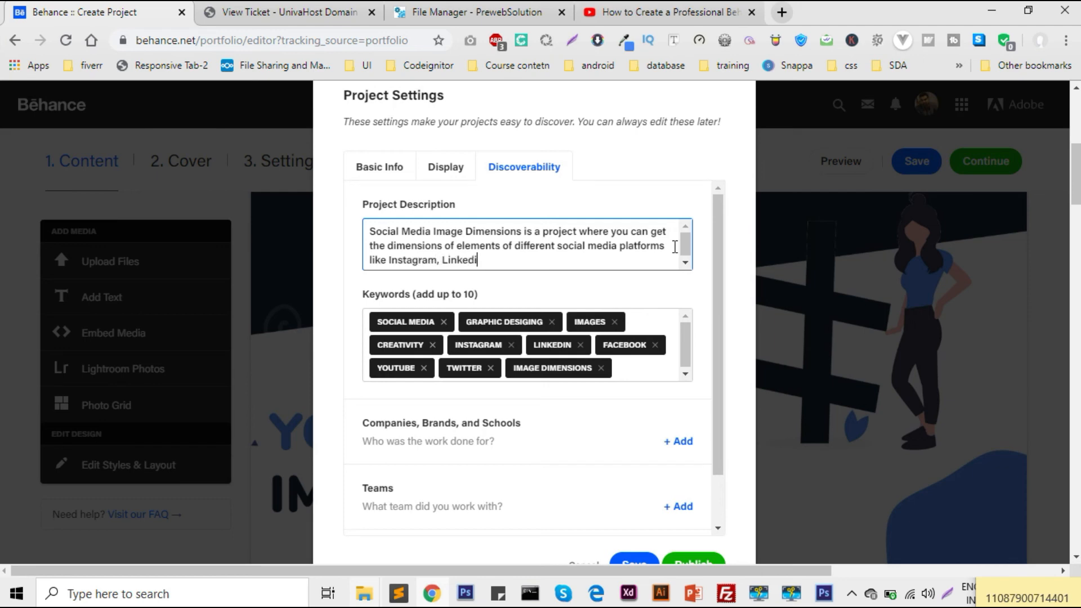
type("n, Facr")
key("BackSpace")
type("ebook, Youtube")
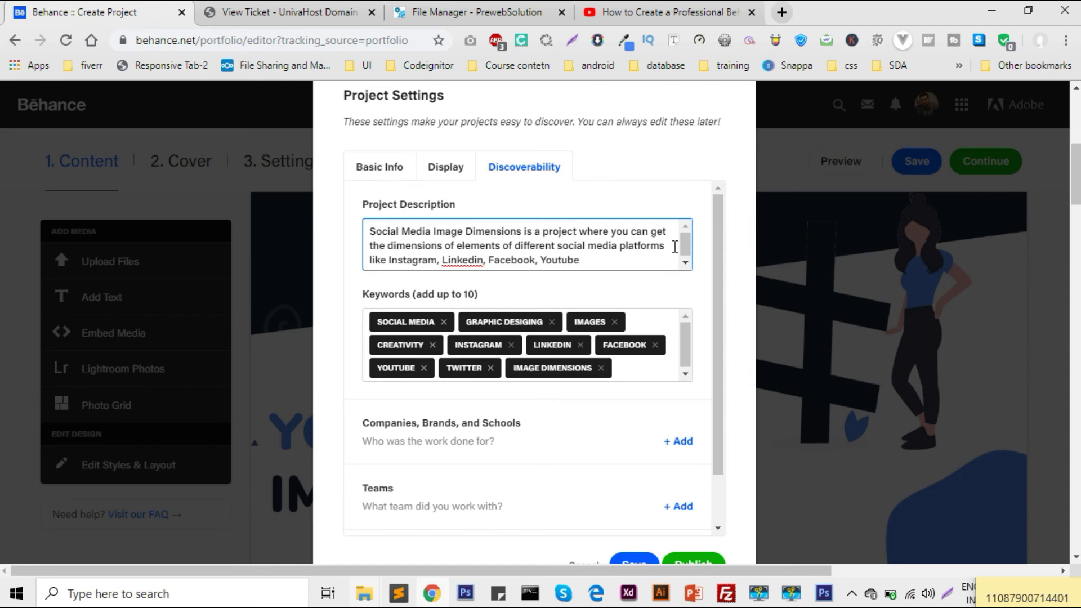
type(" and Twitter.")
- Publish the project without adding companies, teams or credits, and dismiss the offer to promote the work
scroll(604, 460, "down", 1)
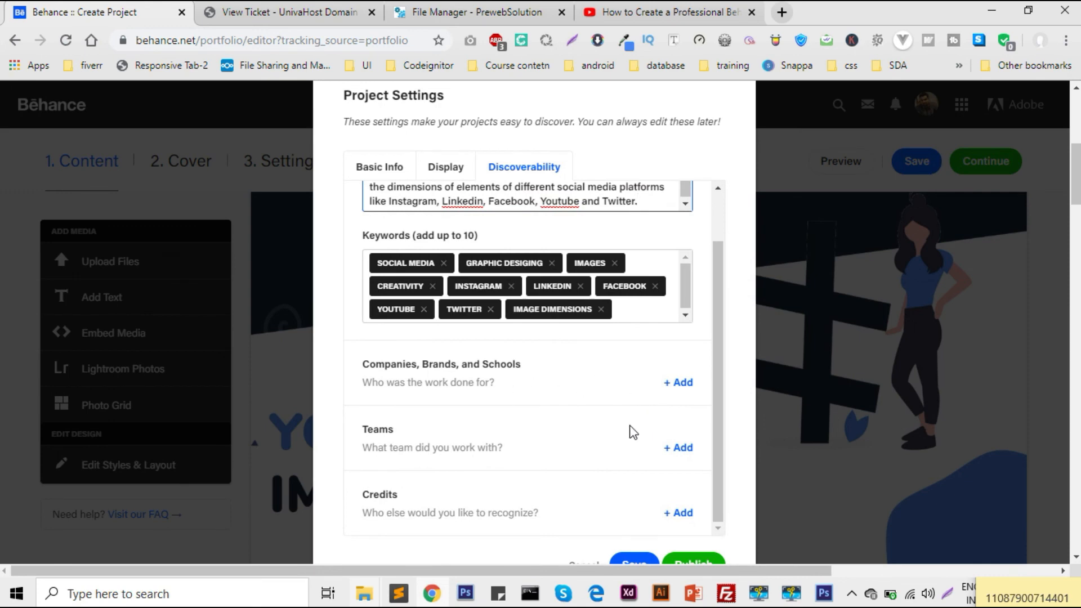
scroll(796, 402, "down", 2)
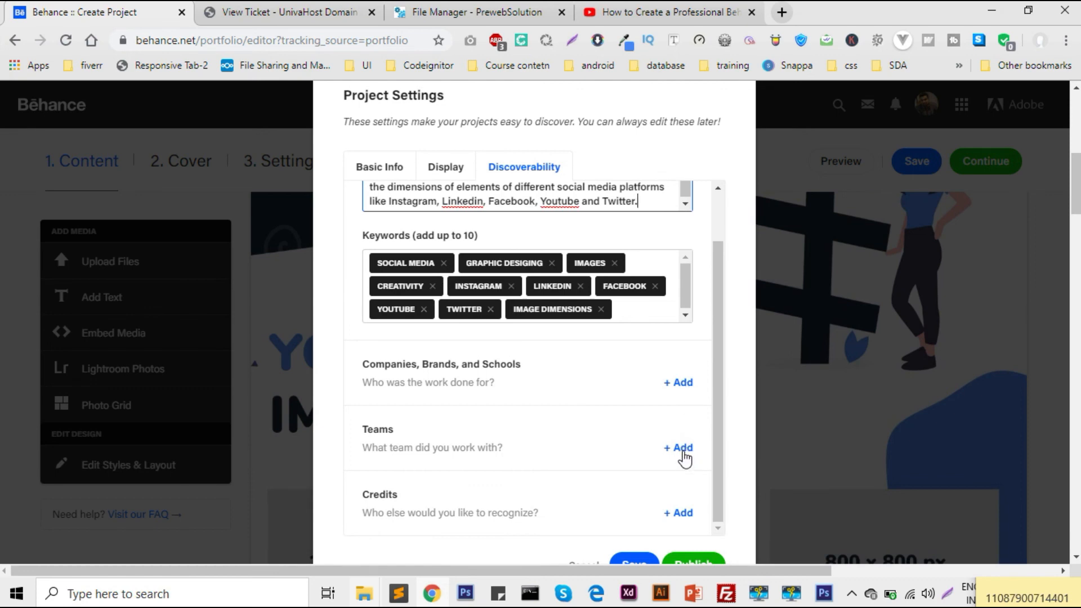
scroll(602, 500, "down", 4)
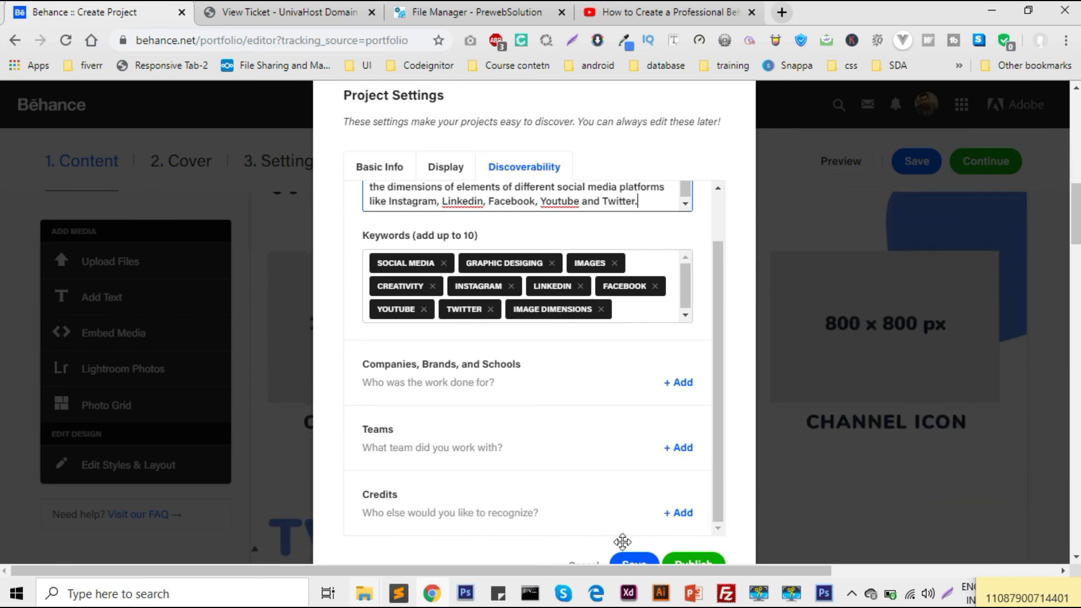
left_click(687, 561)
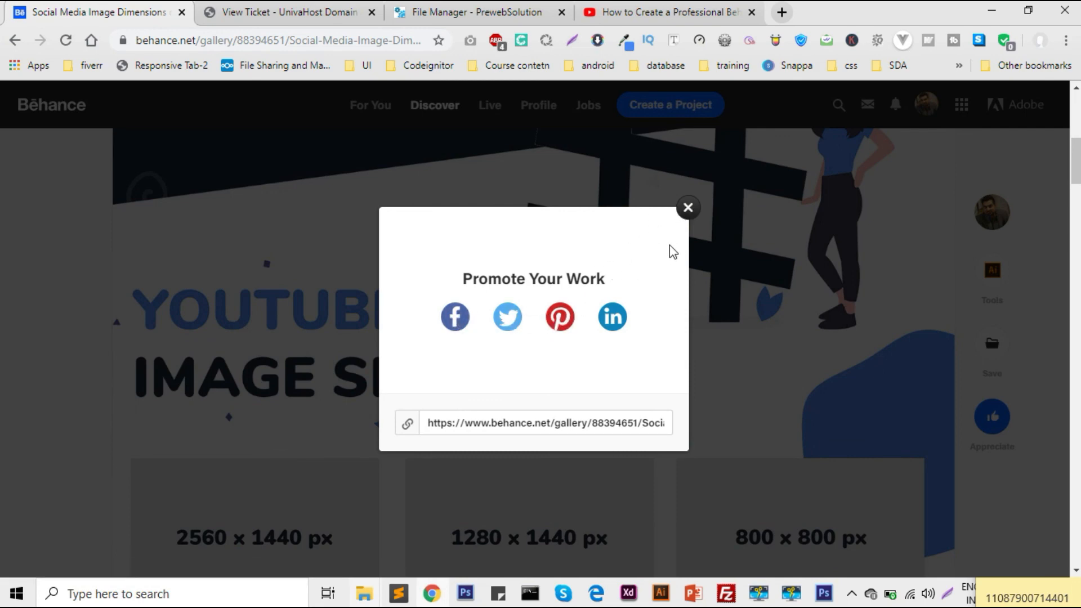
left_click(688, 208)
- Look through the published project page from the title and image size sections to the project footer
scroll(536, 353, "down", 10)
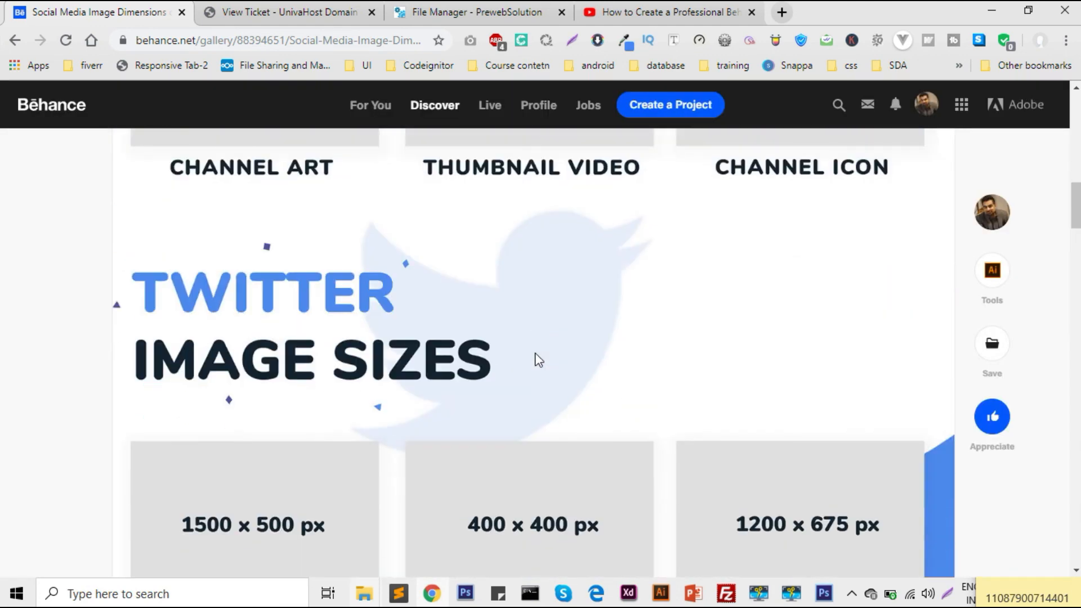
scroll(535, 353, "down", 5)
scroll(534, 354, "down", 15)
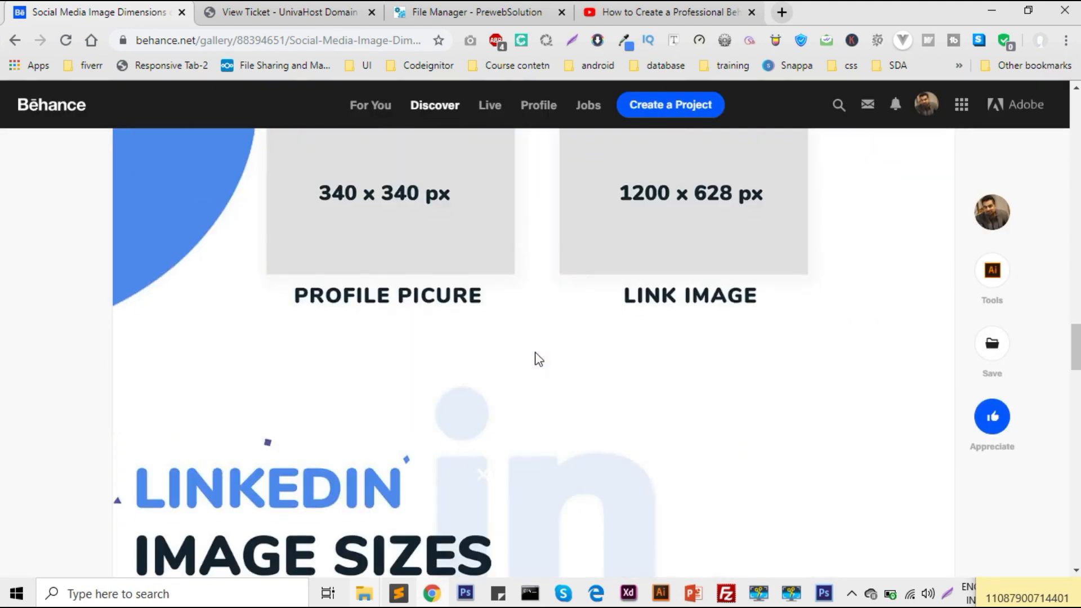
scroll(534, 353, "down", 9)
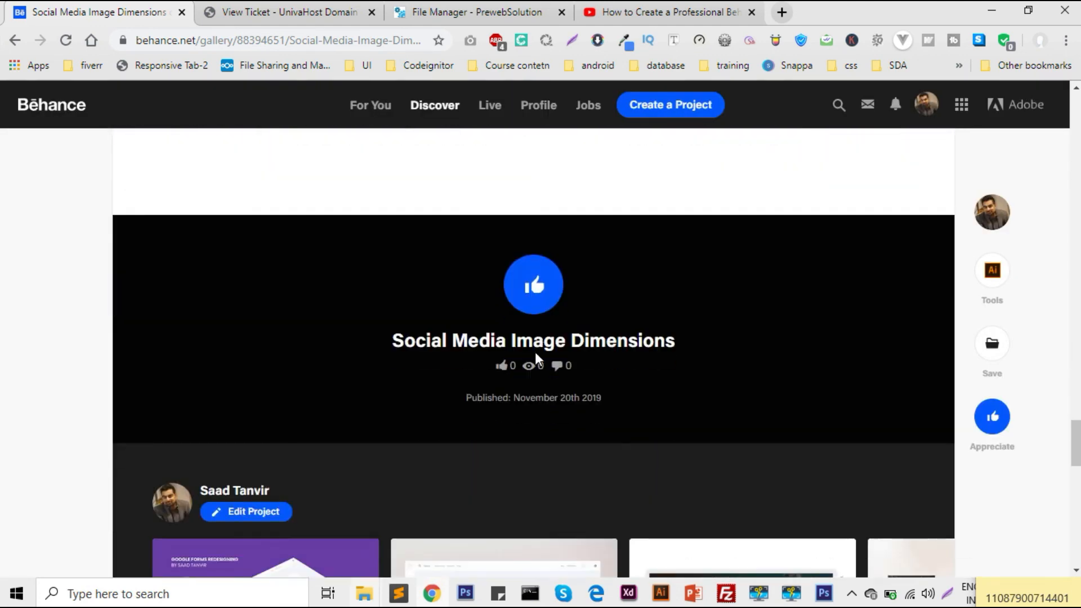
scroll(535, 352, "down", 4)
scroll(535, 353, "up", 10)
scroll(535, 355, "up", 20)
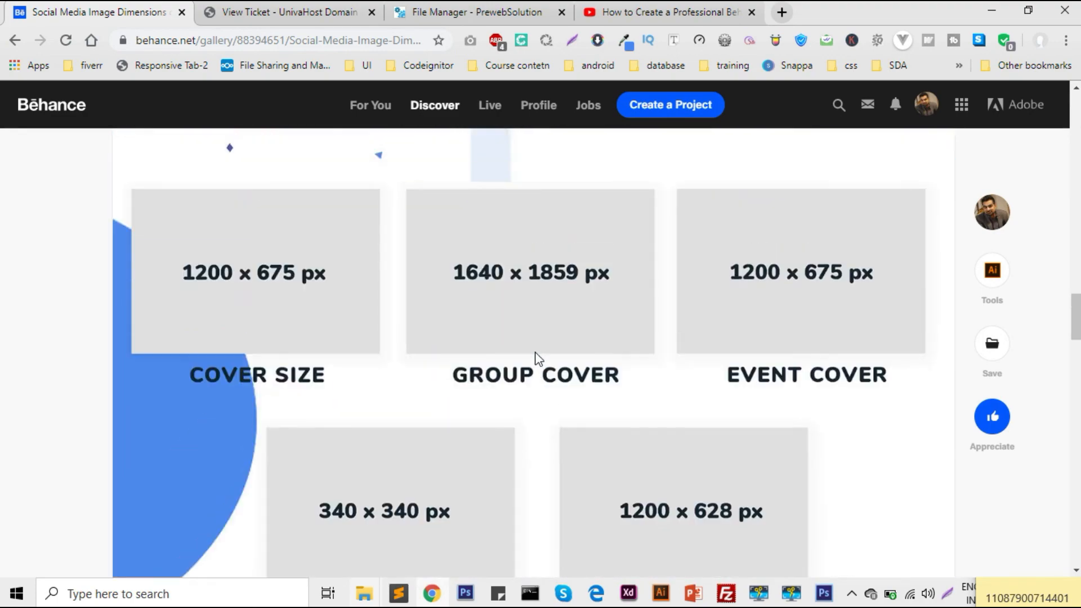
scroll(538, 359, "up", 10)
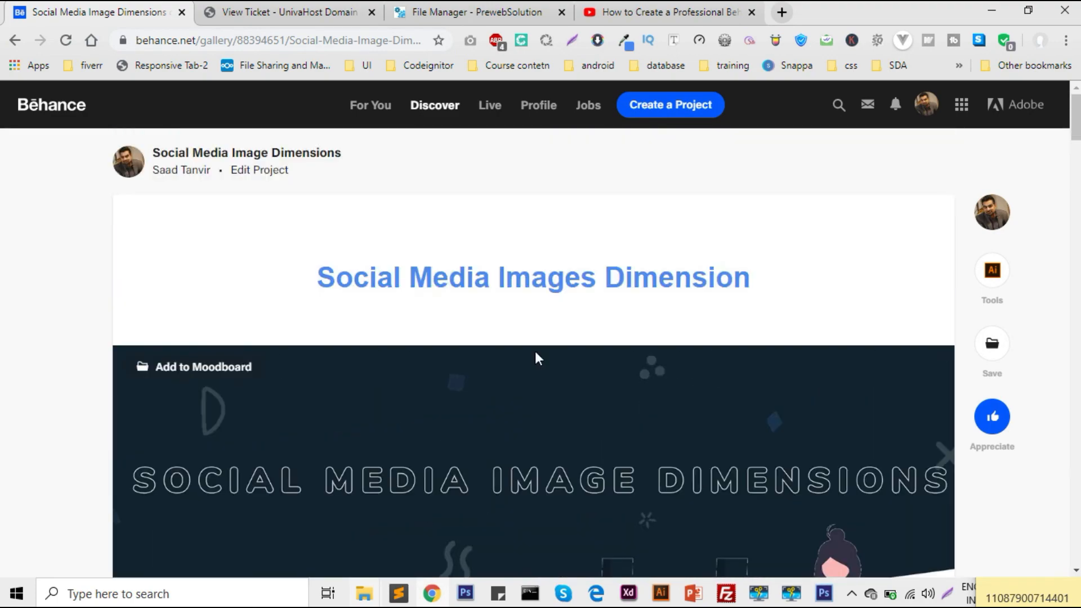
scroll(632, 365, "down", 5)
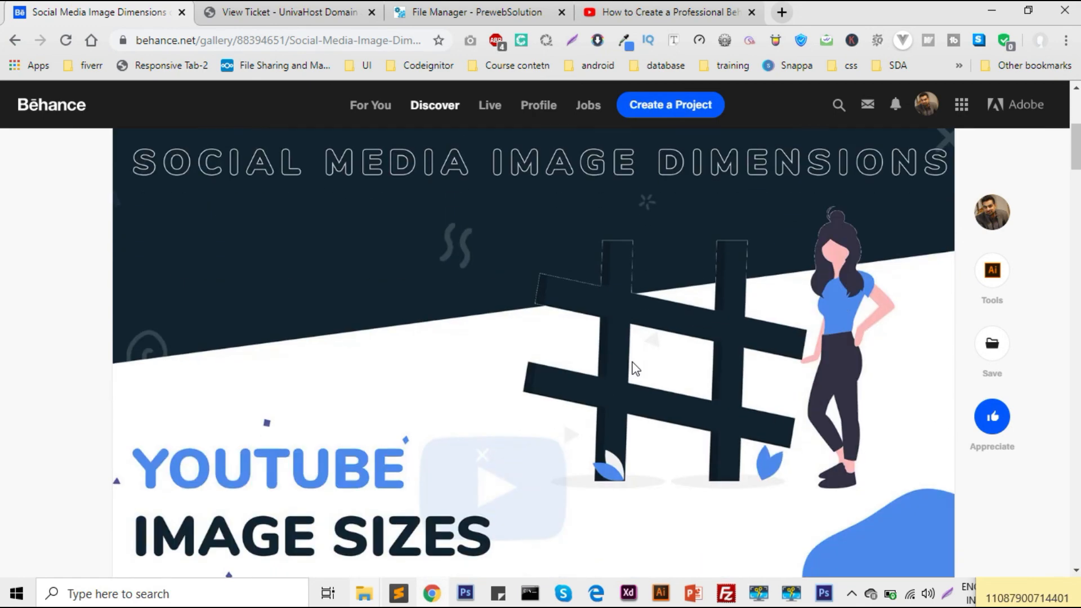